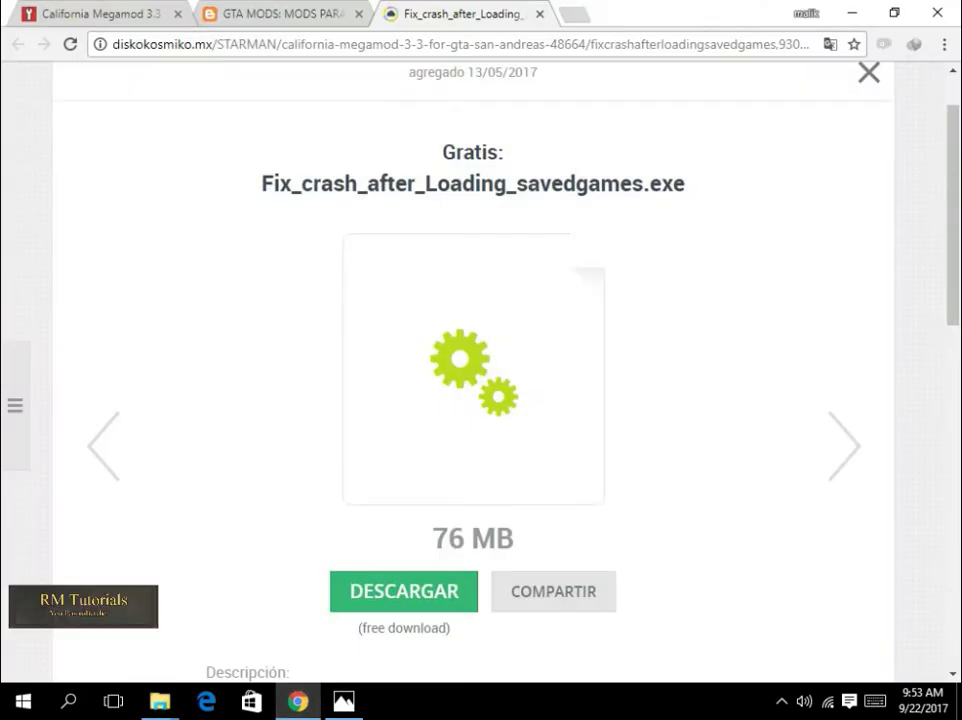
Review the California Megamod 3.3 part download links on ModDB and the GTA Mods blog, plus the Fix_crash_after_Loading_savedgames.exe download page.
key("ctrl+Tab")
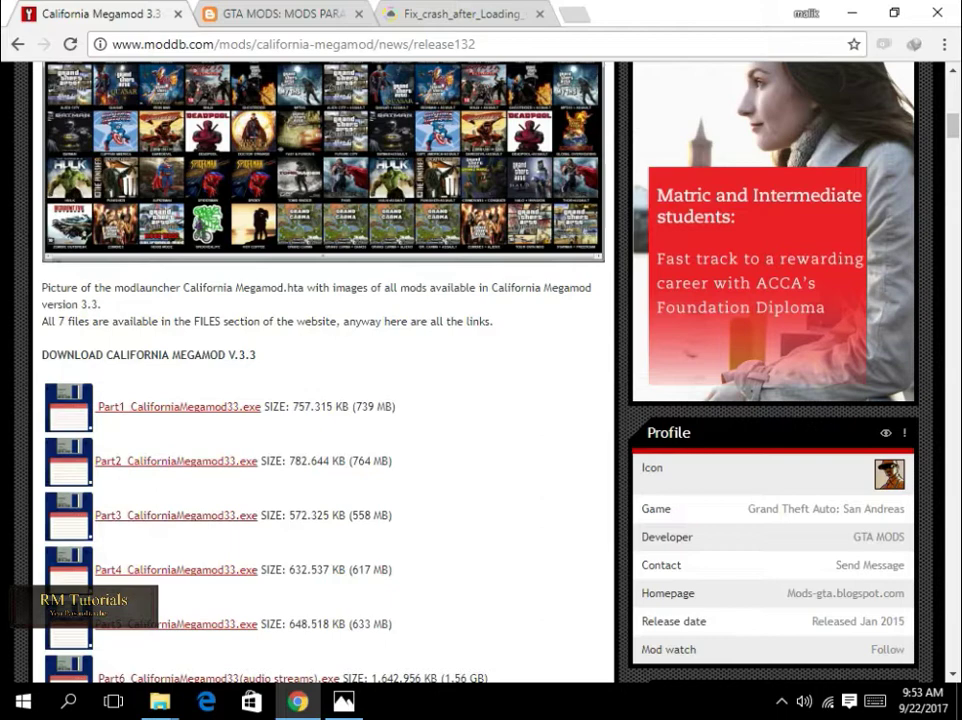
scroll(480, 360, "up", 2)
scroll(480, 360, "up", 1)
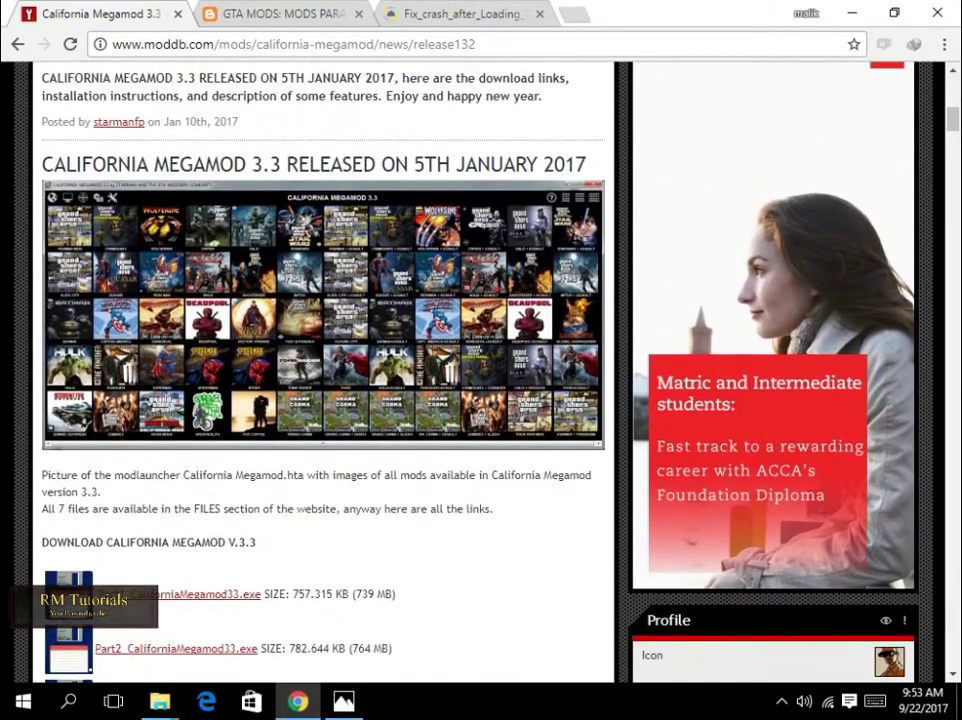
key("ctrl+2")
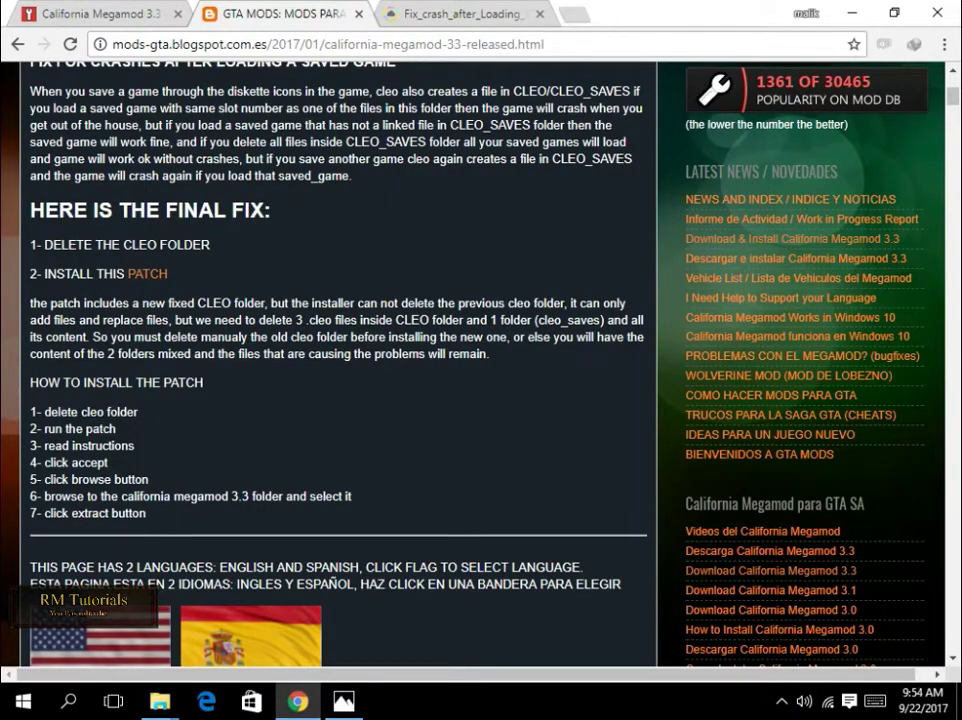
scroll(480, 360, "down", 9)
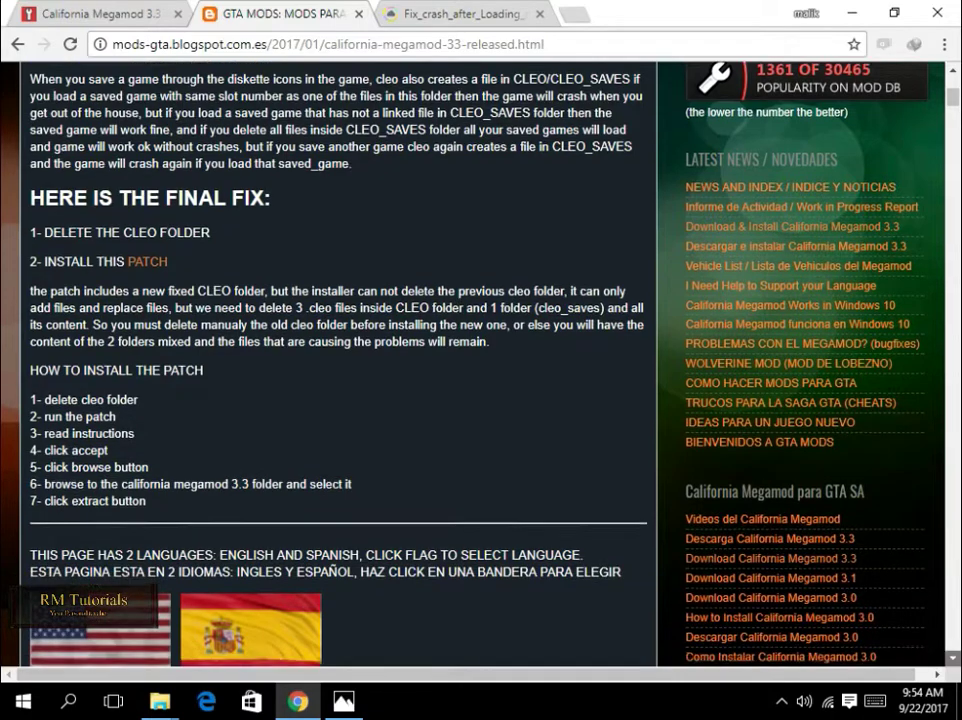
scroll(480, 360, "down", 7)
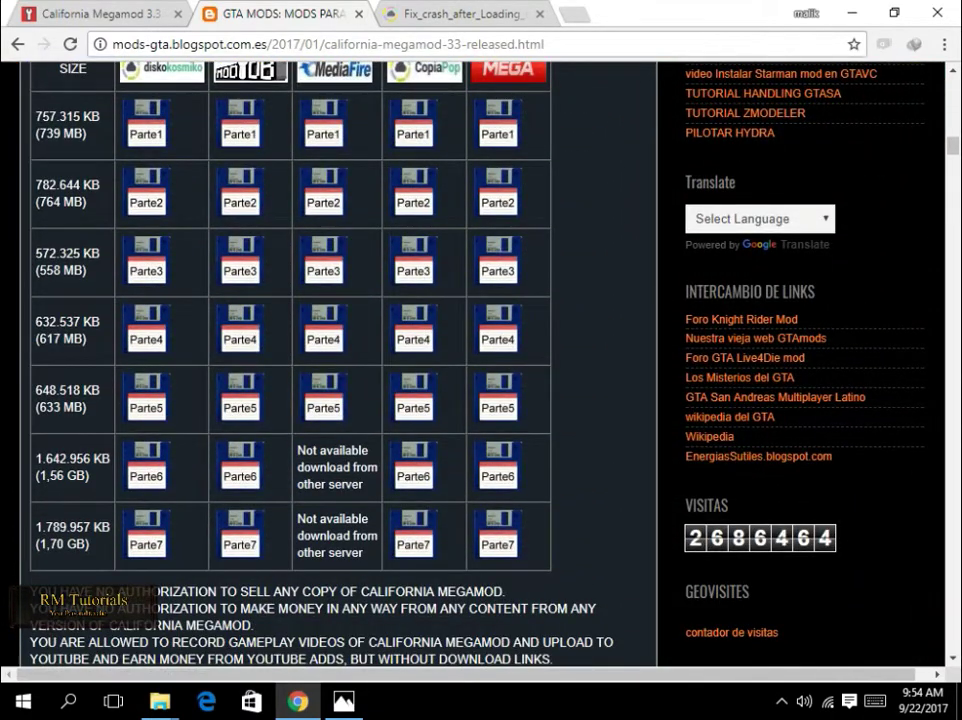
key("ctrl+shift+Tab")
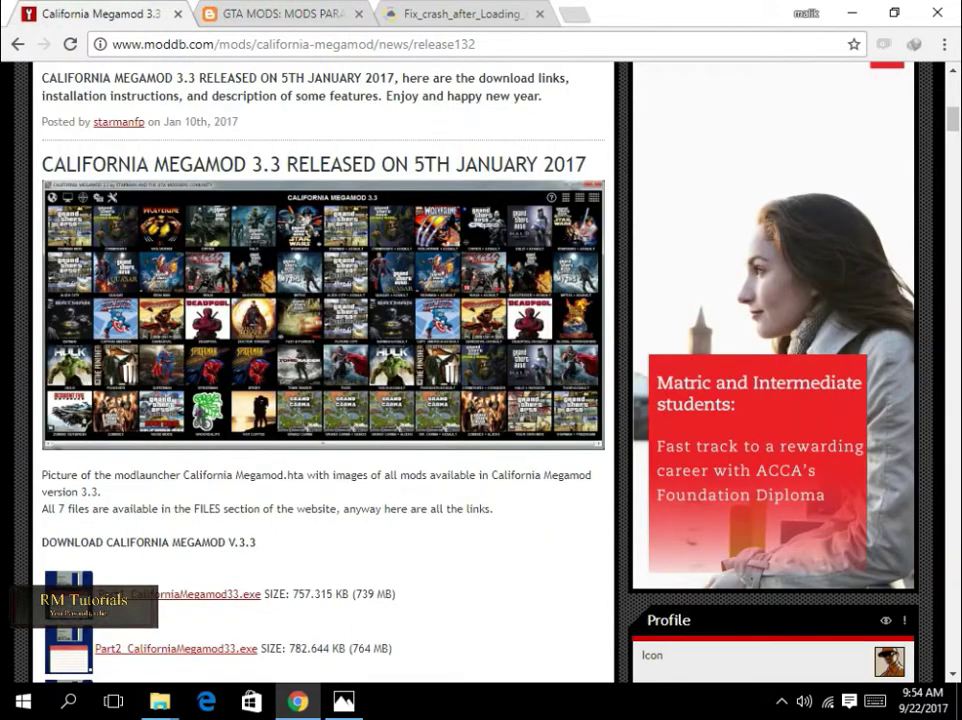
scroll(480, 360, "down", 4)
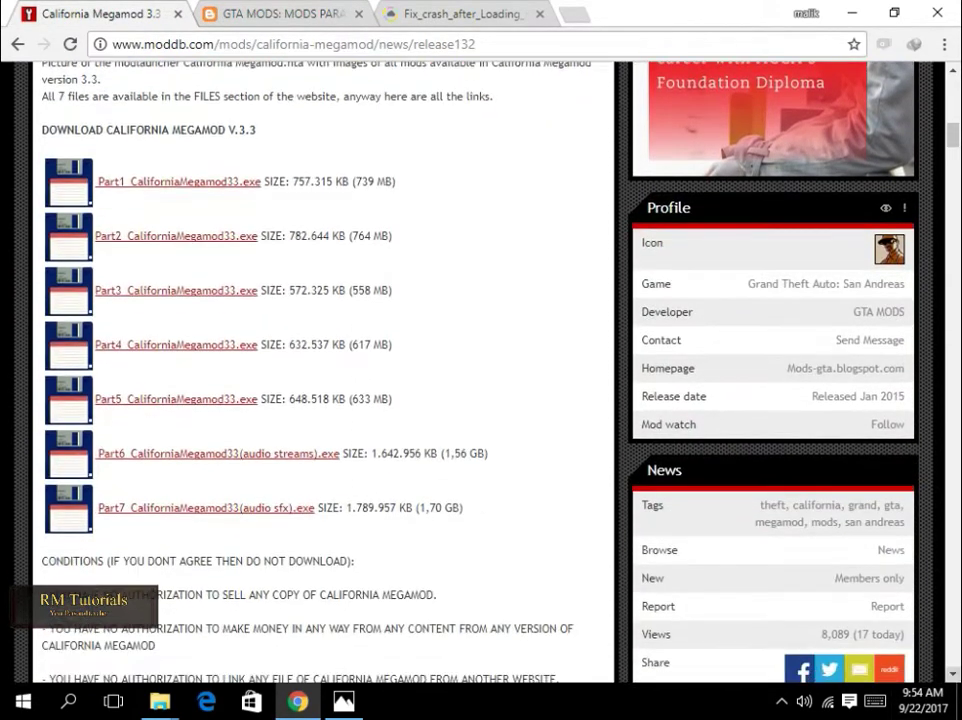
scroll(480, 360, "down", 1)
left_click(176, 307)
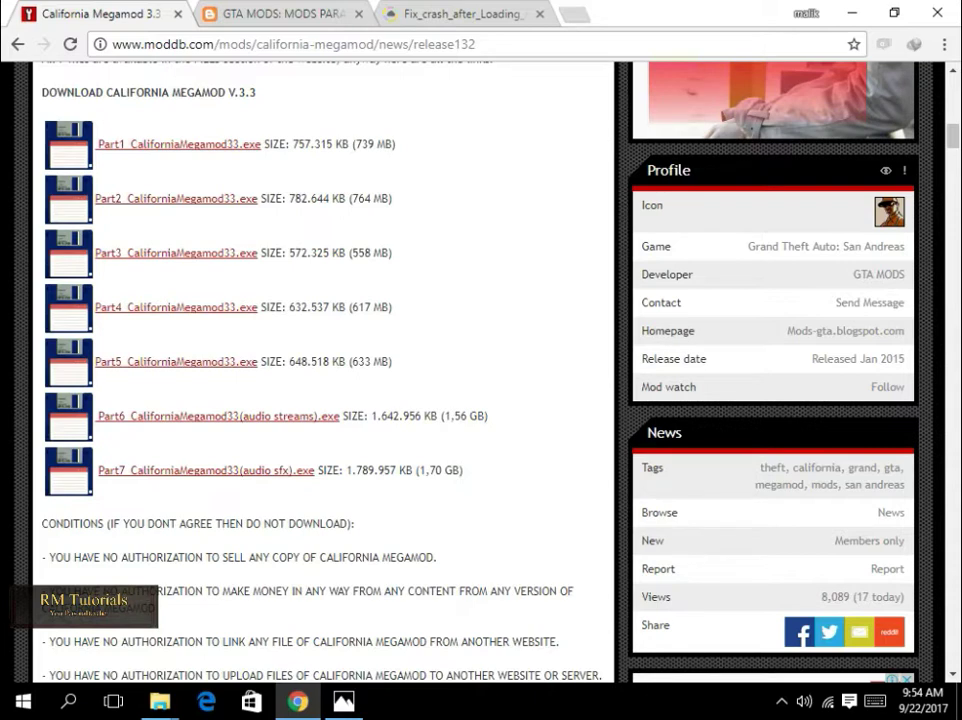
left_click(463, 14)
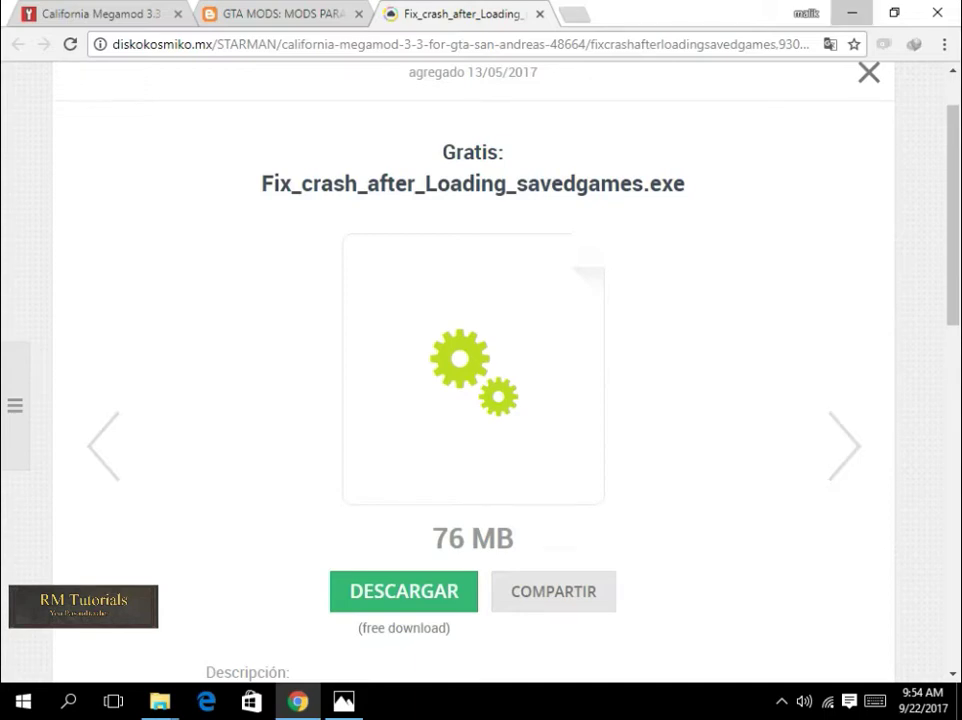
Switch to File Explorer's Downloads\Programs folder, run Part1_CaliforniaMegamod33.exe and accept its installation instructions.
left_click(851, 13)
mouse_move(160, 701)
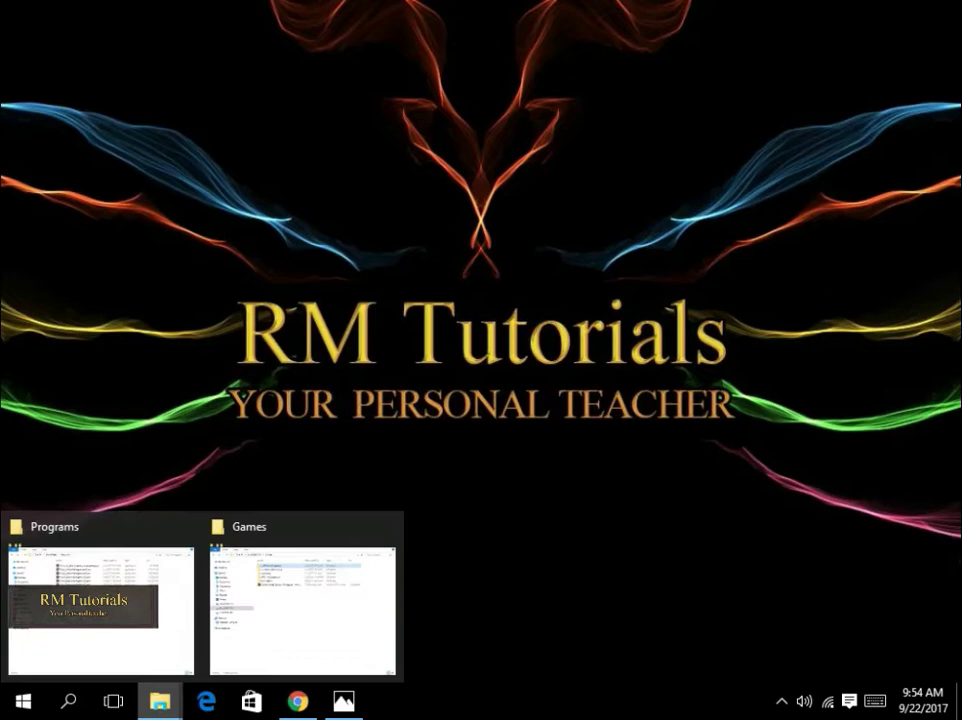
left_click(100, 600)
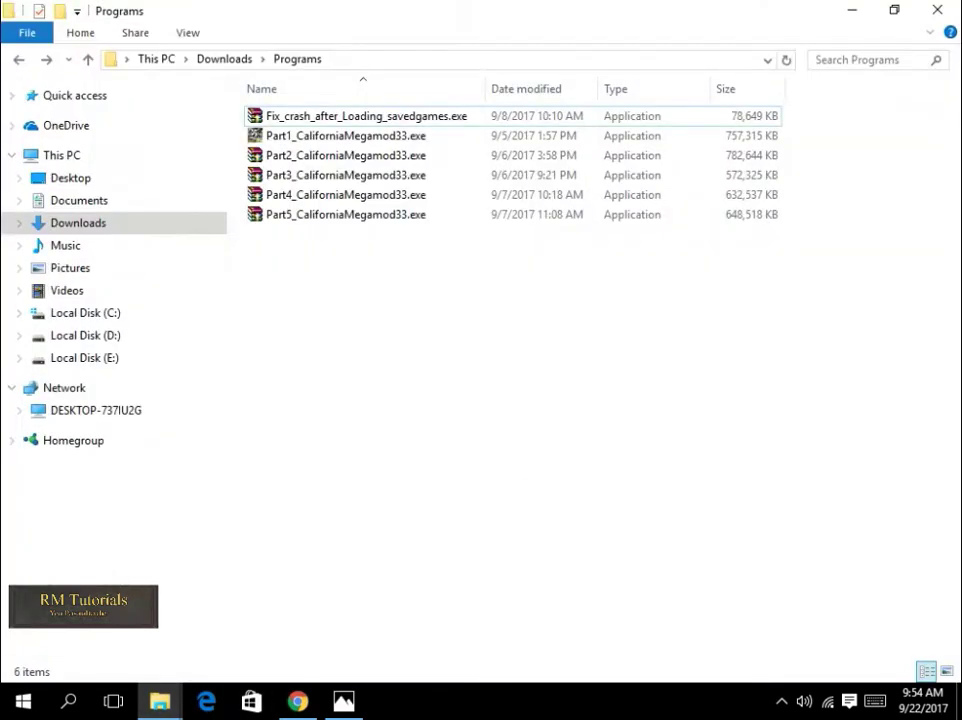
left_click_drag(521, 467, 440, 119)
left_click(480, 290)
left_click(360, 136)
double_click(360, 136)
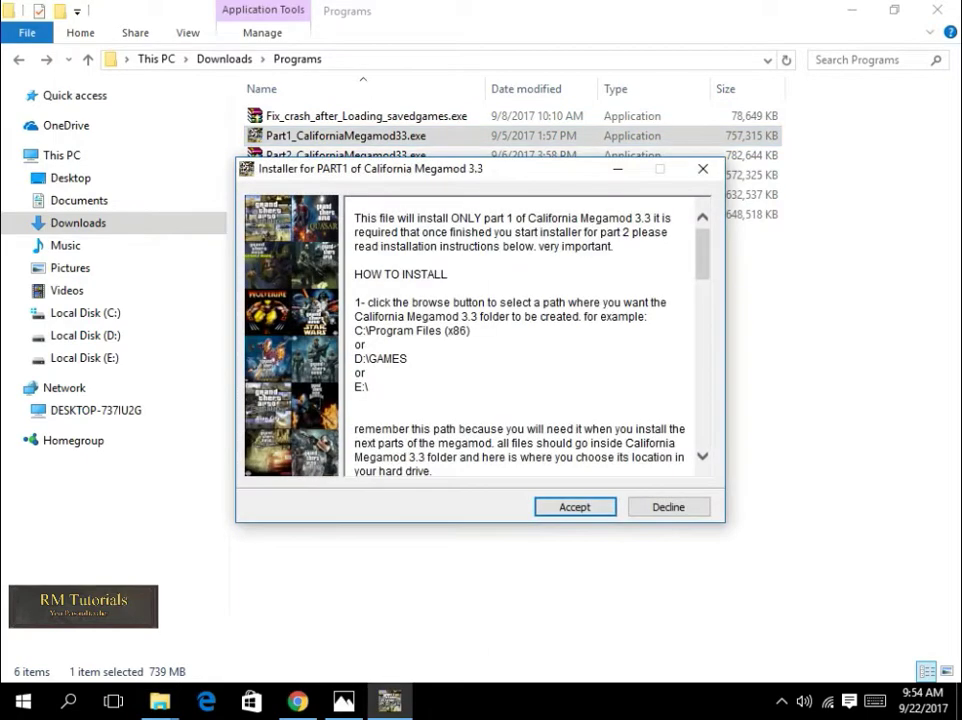
key("Return")
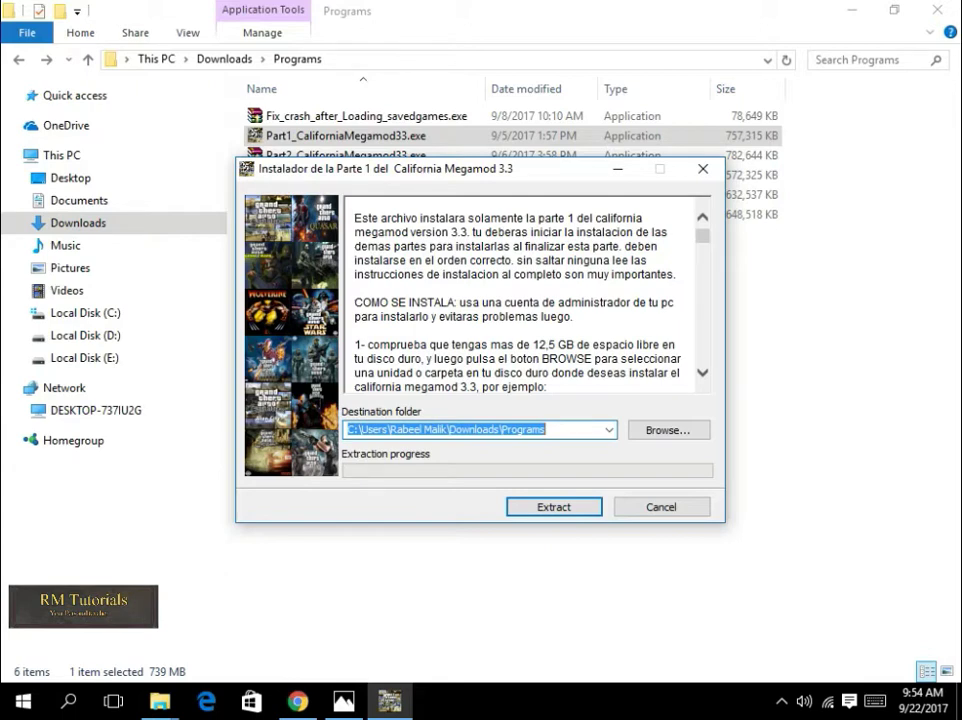
Replace the Part 1 installer's default destination path with d:\games.
left_click(349, 430)
key("Right")
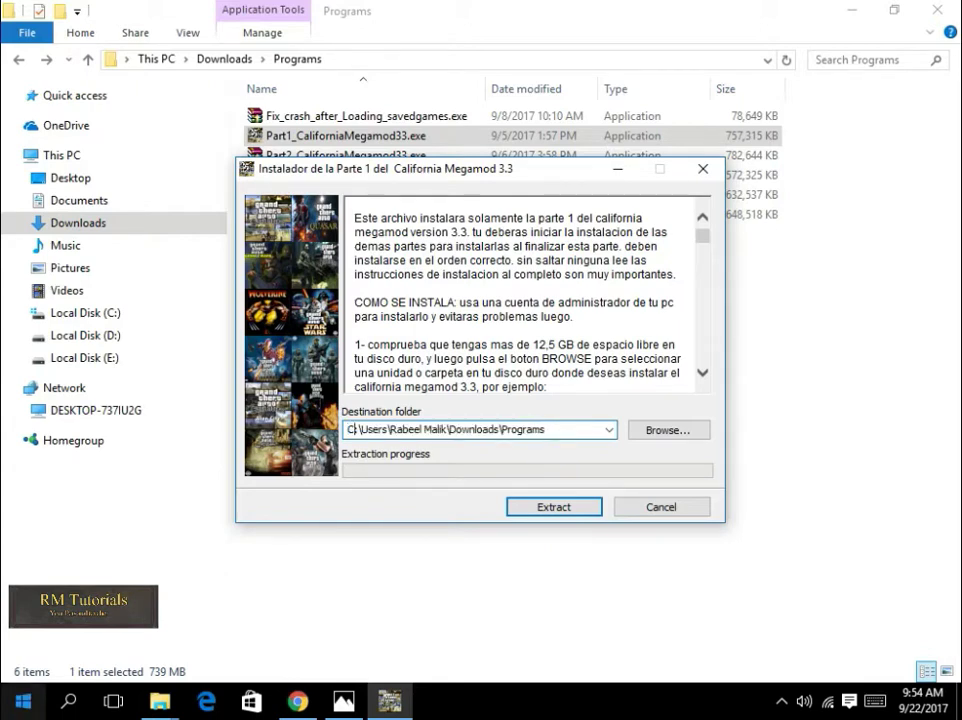
key("BackSpace")
type("d")
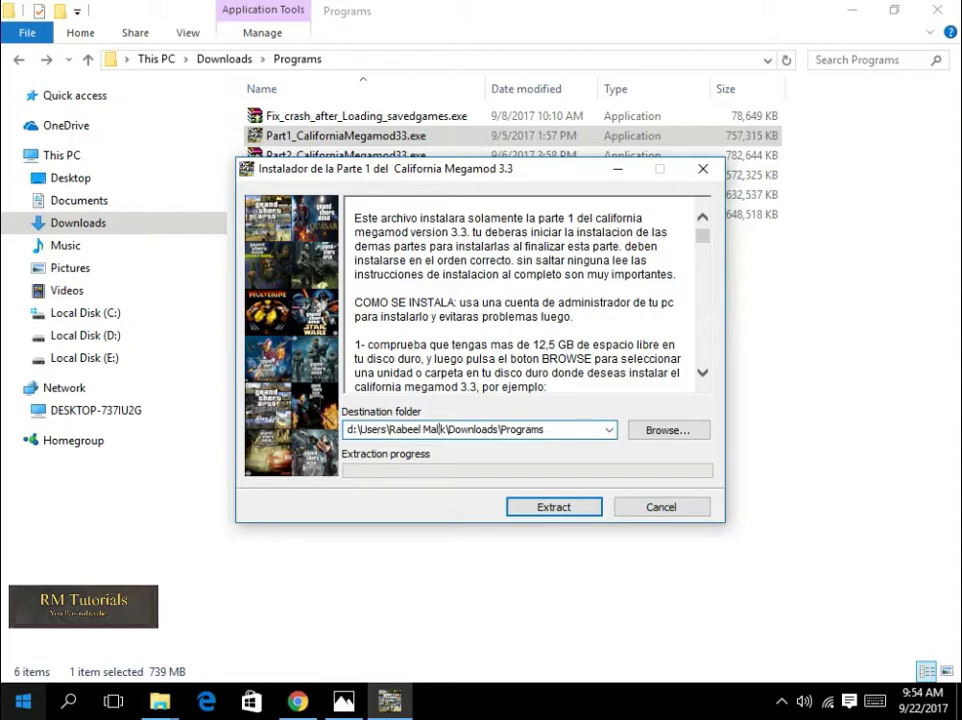
key("BackSpace")
key("BackSpace")
key("BackSpace")
key("BackSpace")
key("BackSpace")
key("BackSpace")
key("BackSpace")
key("BackSpace")
key("BackSpace")
key("BackSpace")
key("BackSpace")
key("BackSpace")
key("BackSpace")
key("BackSpace")
key("BackSpace")
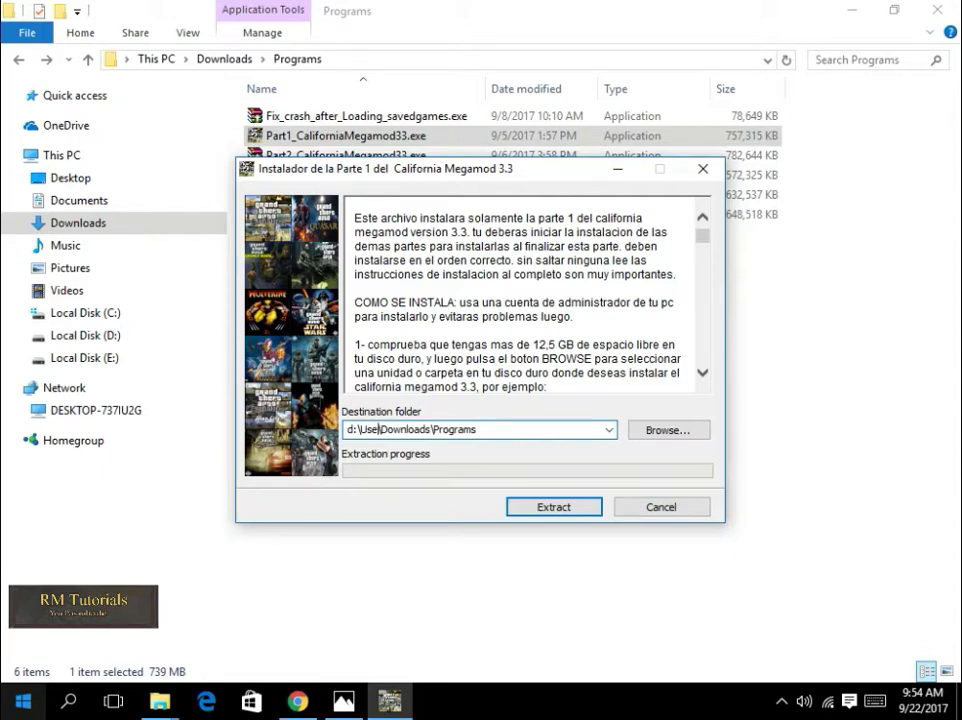
key("BackSpace")
key("BackSpace")
key("BackSpace")
type("games")
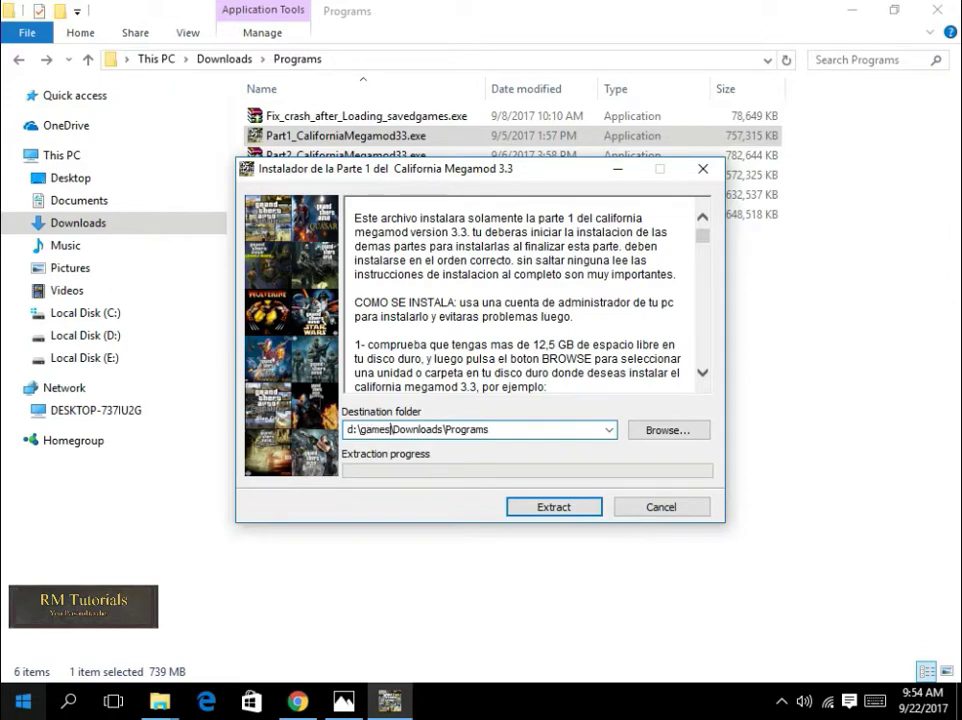
left_click(488, 429)
key("BackSpace")
key("BackSpace")
key("BackSpace")
key("BackSpace")
key("BackSpace")
key("BackSpace")
key("BackSpace")
key("BackSpace")
key("BackSpace")
key("BackSpace")
key("BackSpace")
key("BackSpace")
key("BackSpace")
key("BackSpace")
key("BackSpace")
key("BackSpace")
key("BackSpace")
key("BackSpace")
key("BackSpace")
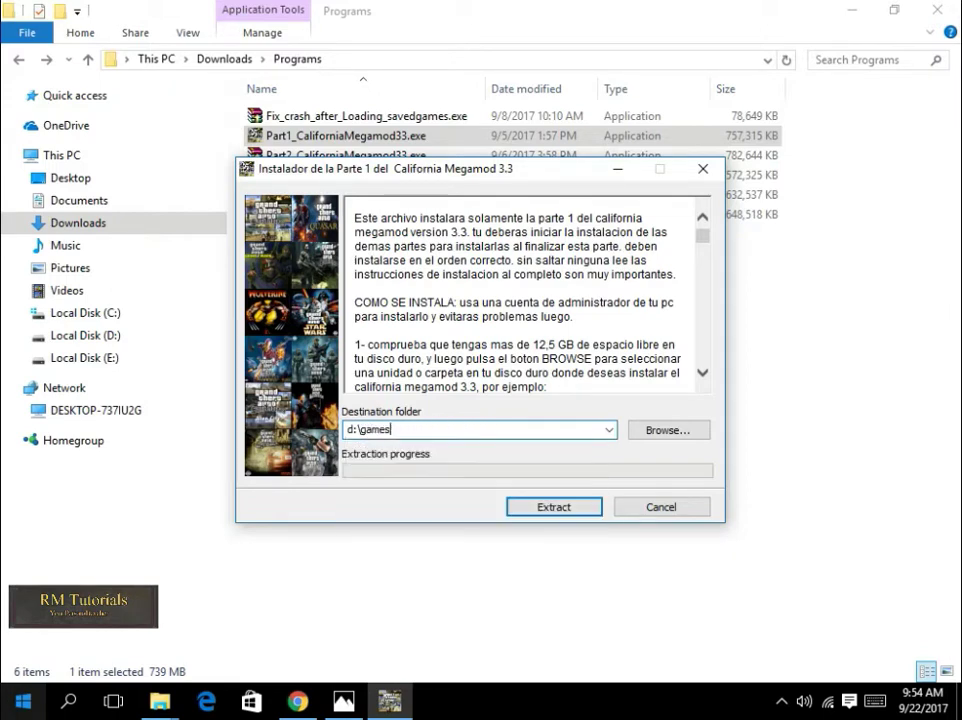
Extend the Part 1 destination folder to d:\games\California Megamod\test and start the extraction.
type("\\")
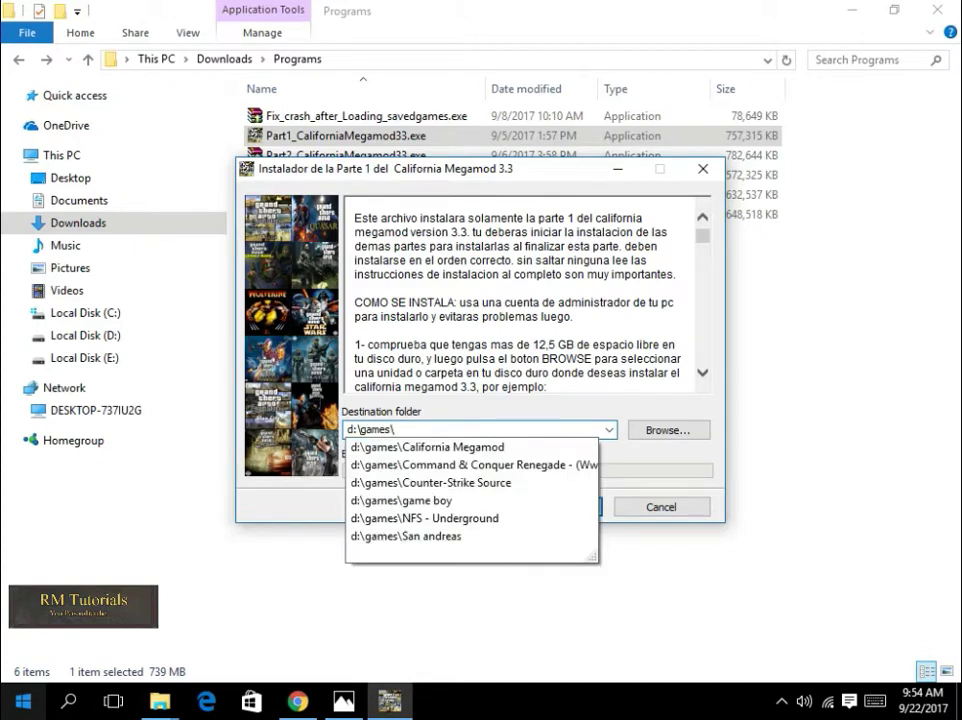
key("Down")
type("\\")
key("Down")
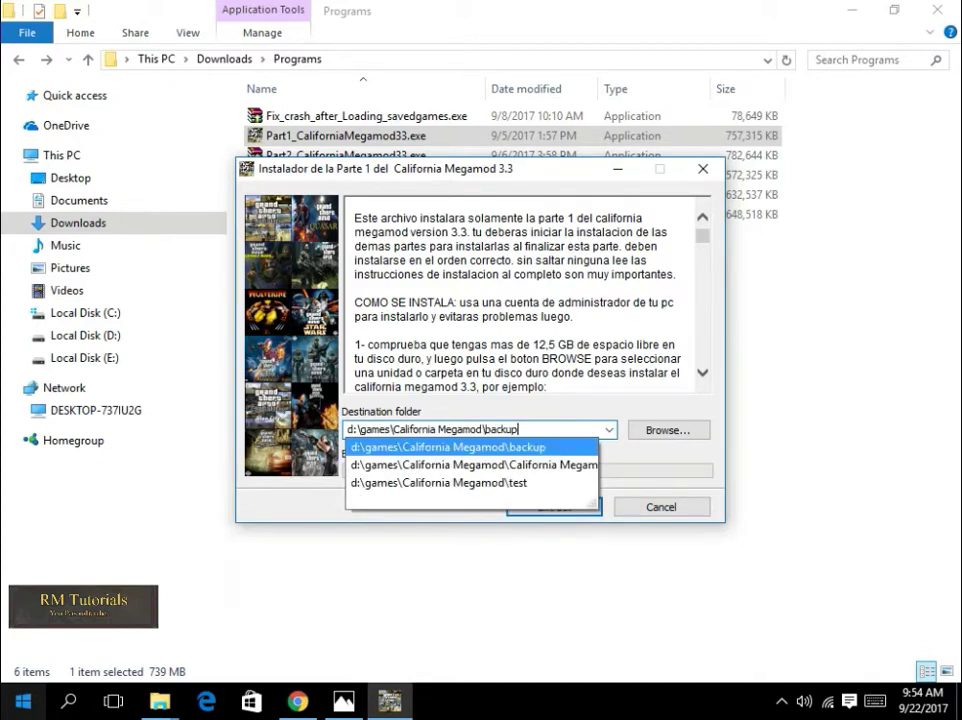
key("Down")
key("Down")
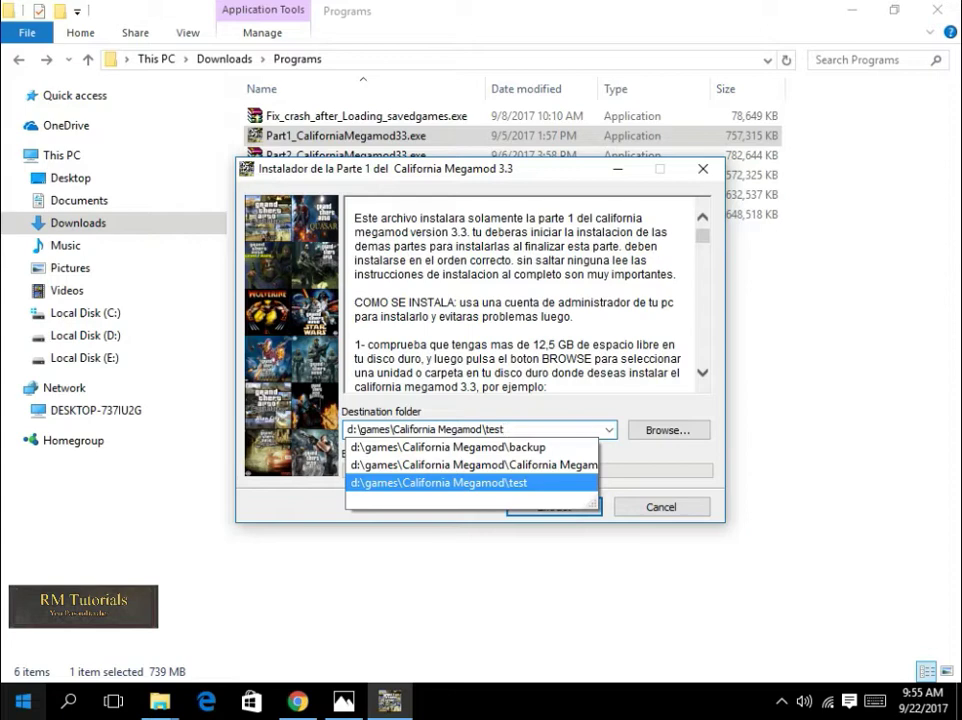
key("Return")
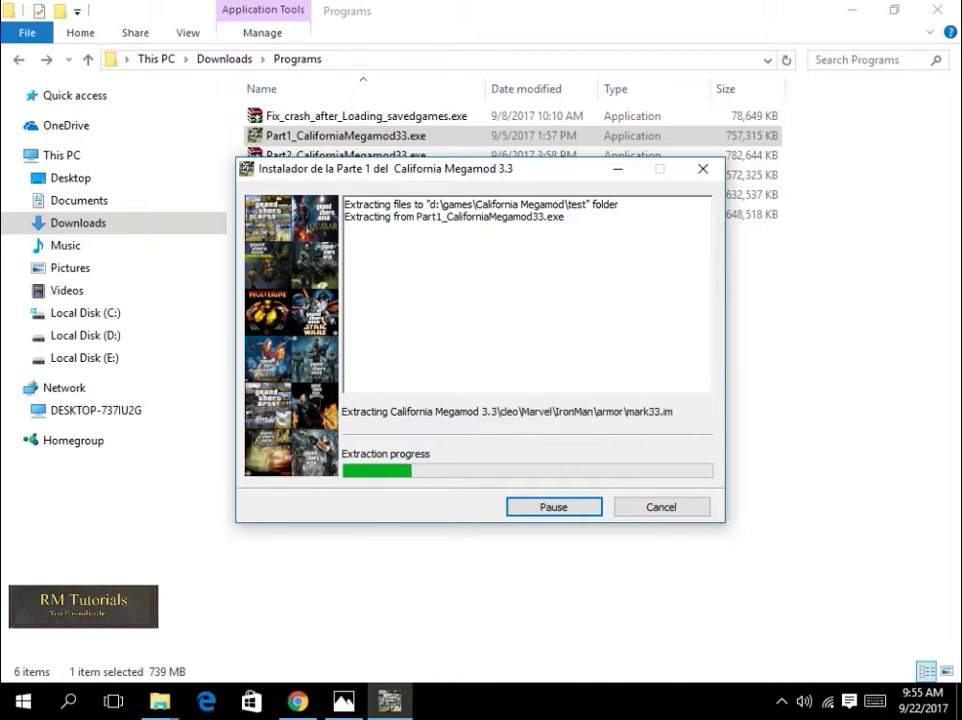
Check the extraction path and inspect the extracted contents of the test folder in D:\Games\California Megamod.
left_click_drag(584, 205, 344, 205)
left_click(489, 205)
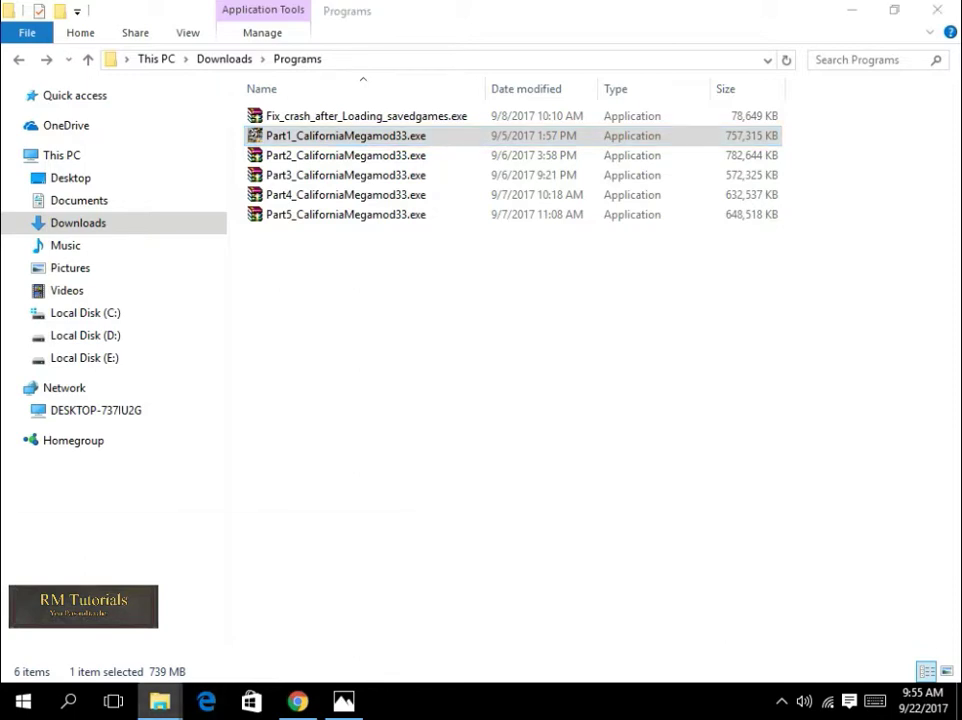
mouse_move(160, 701)
left_click(300, 606)
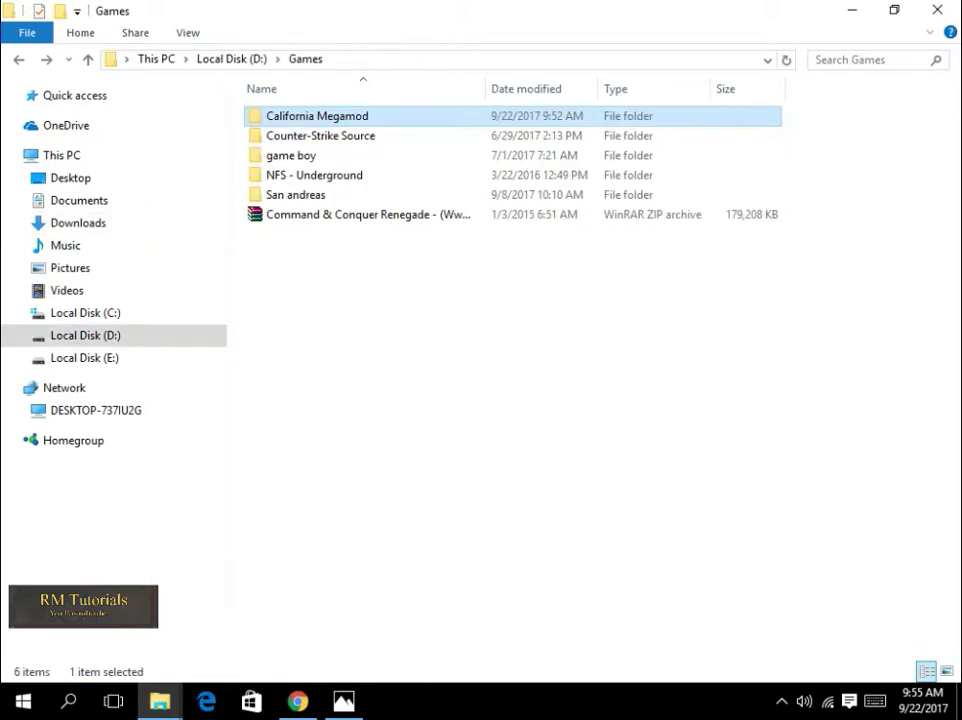
double_click(317, 116)
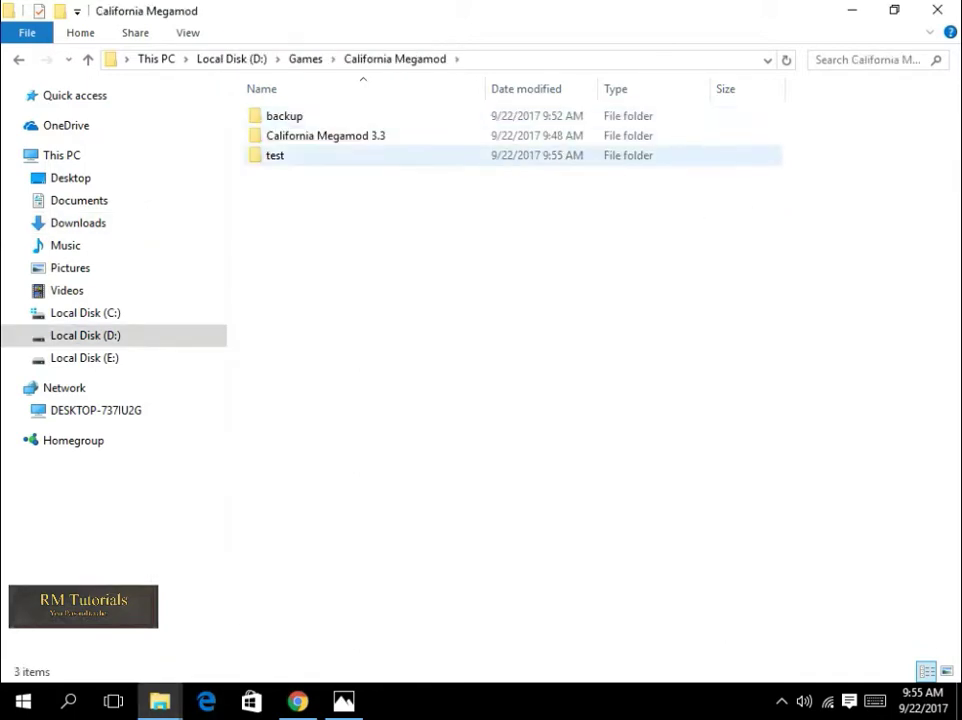
double_click(275, 155)
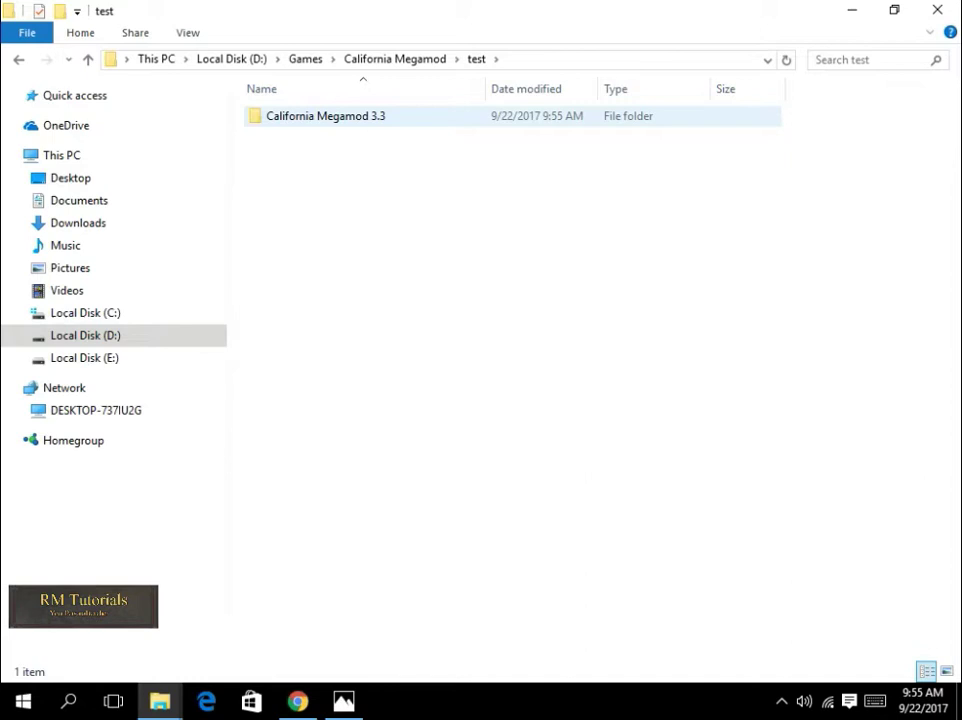
left_click(19, 60)
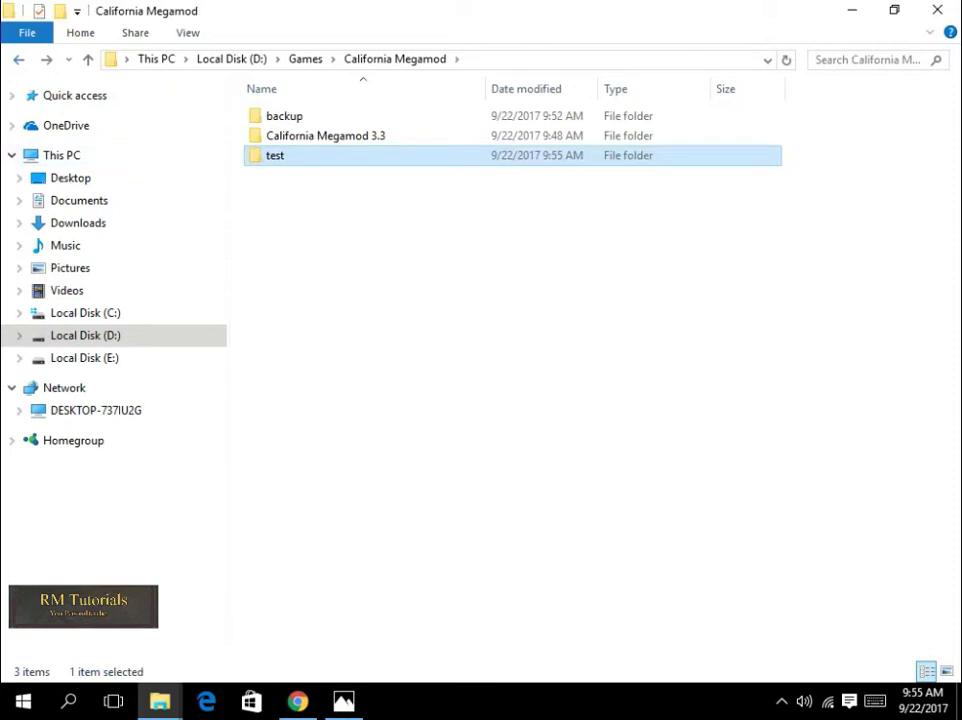
key("Return")
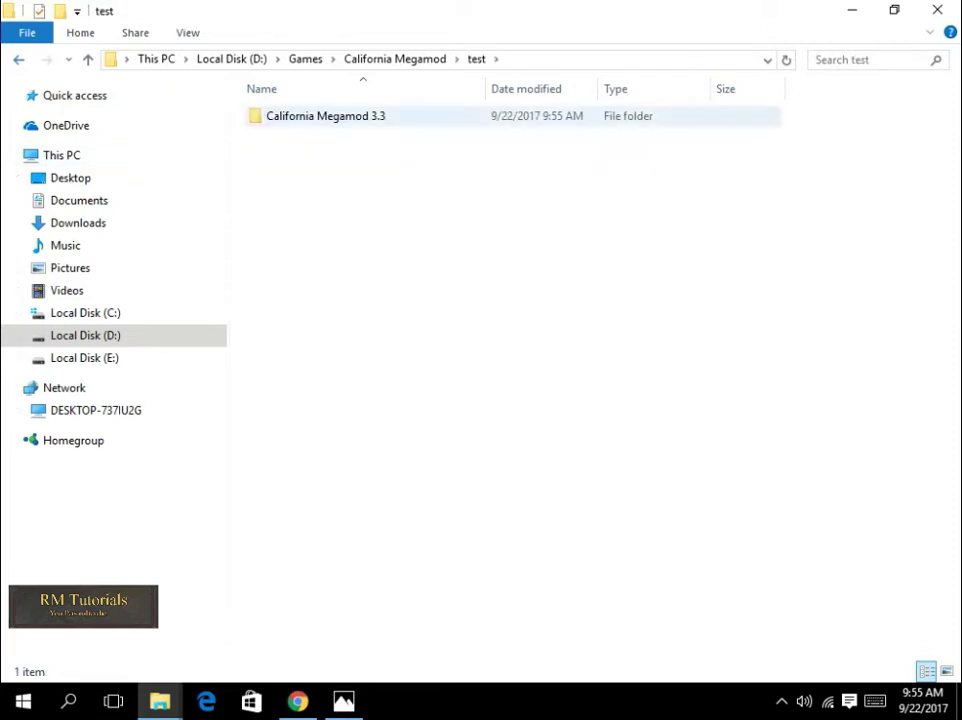
mouse_move(343, 701)
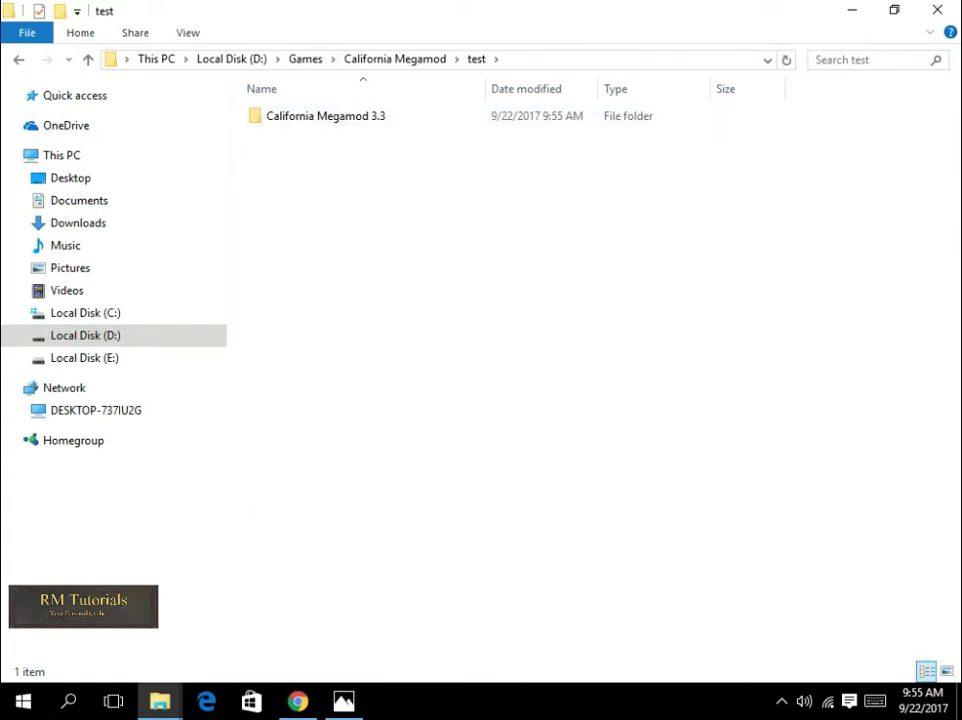
Return to the Programs folder, run Part2_CaliforniaMegamod33.exe and accept its installation instructions.
left_click(160, 701)
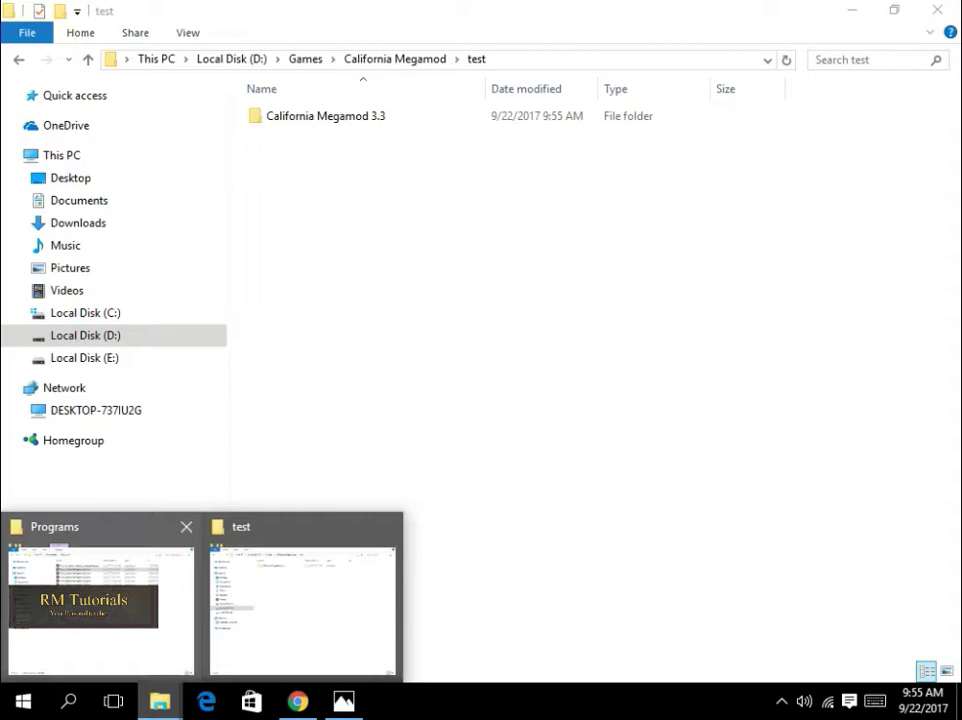
left_click(100, 600)
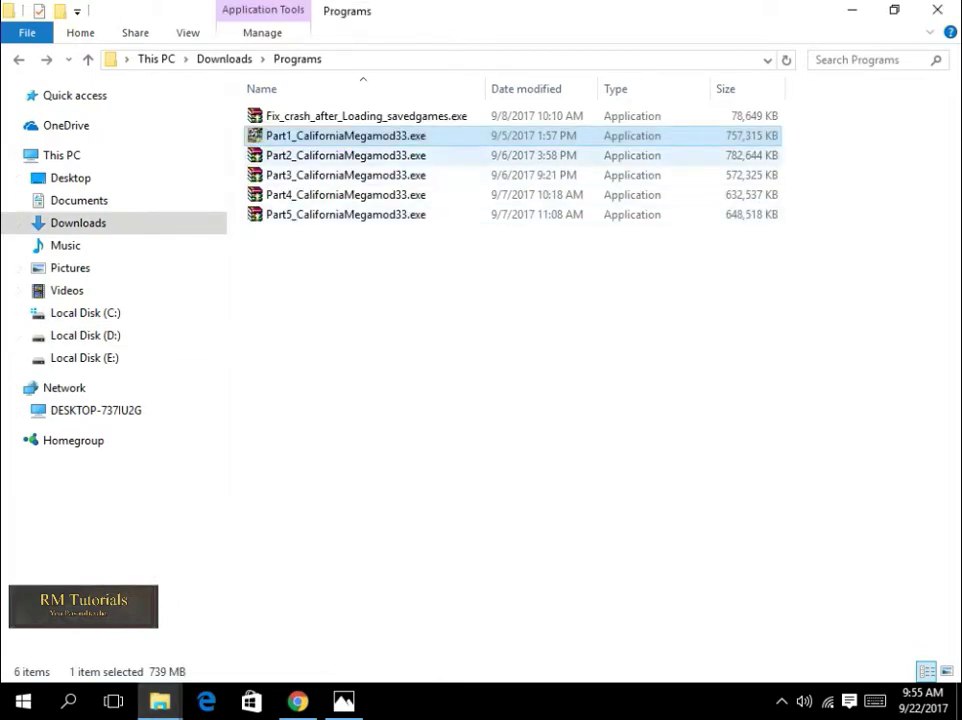
double_click(345, 155)
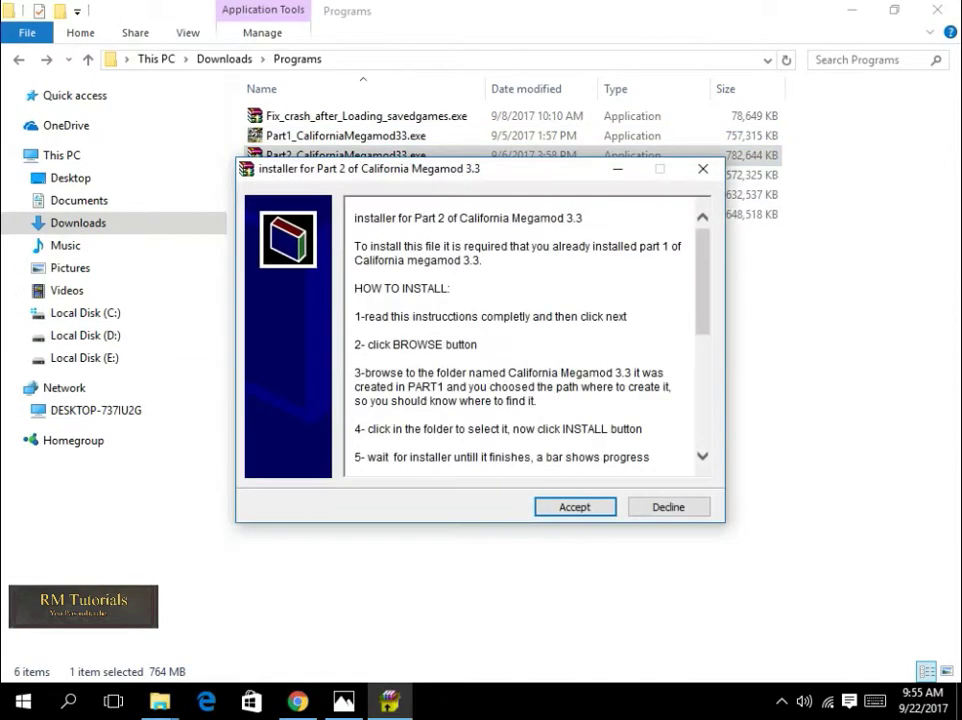
key("Return")
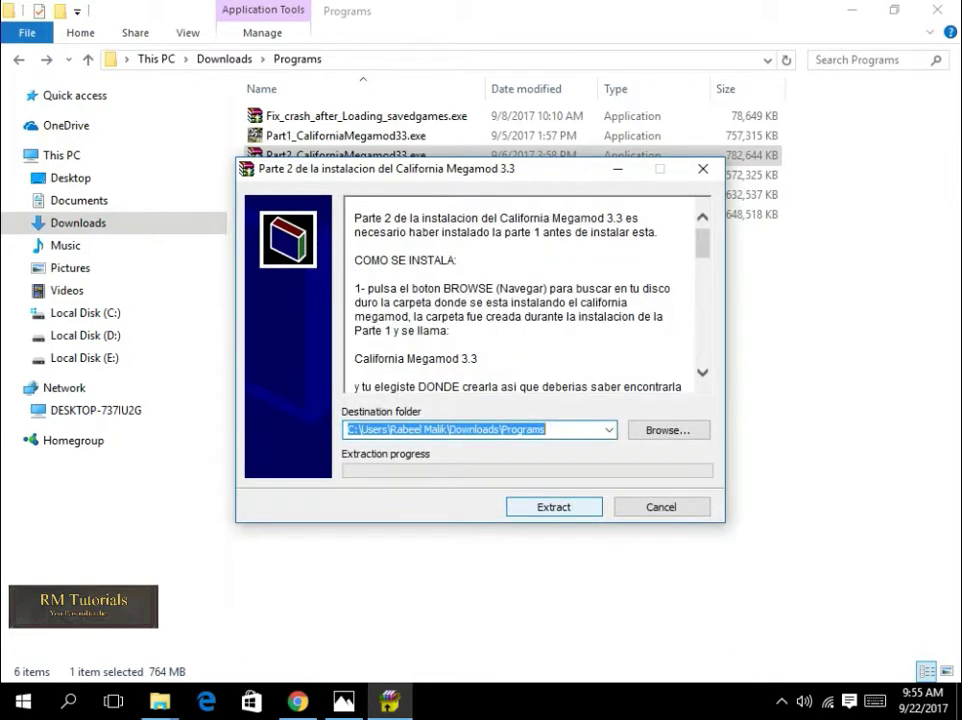
Set the Part 2 installer's destination folder to d:\games\california megamod\test.
left_click_drag(549, 430, 361, 430)
type("ga")
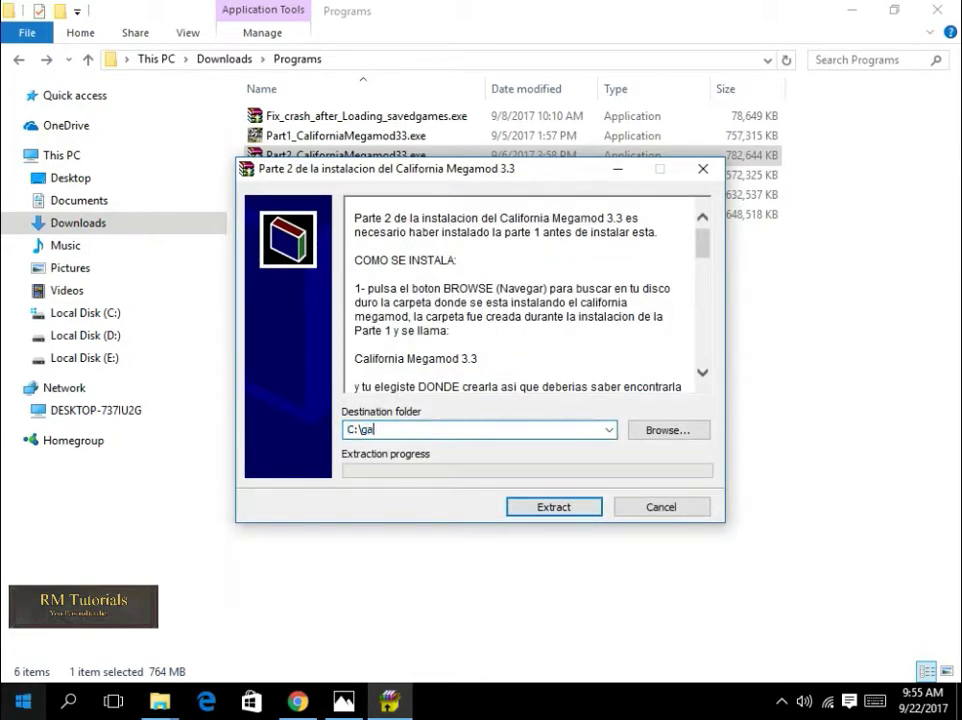
type("mes\\california megamod")
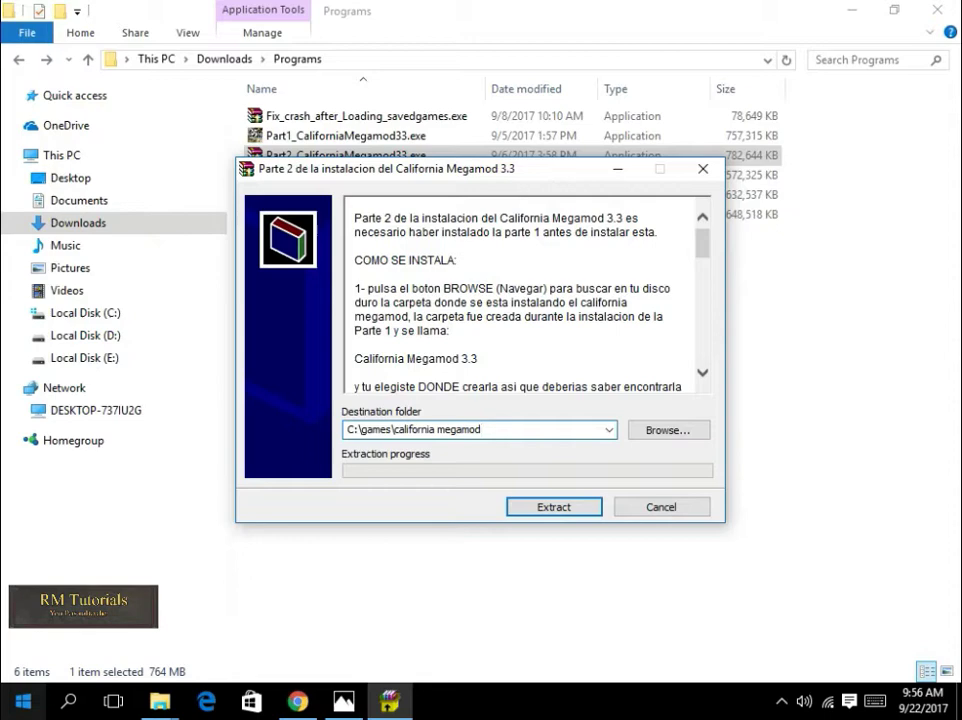
type("\\test")
left_click_drag(357, 429, 346, 429)
type("d")
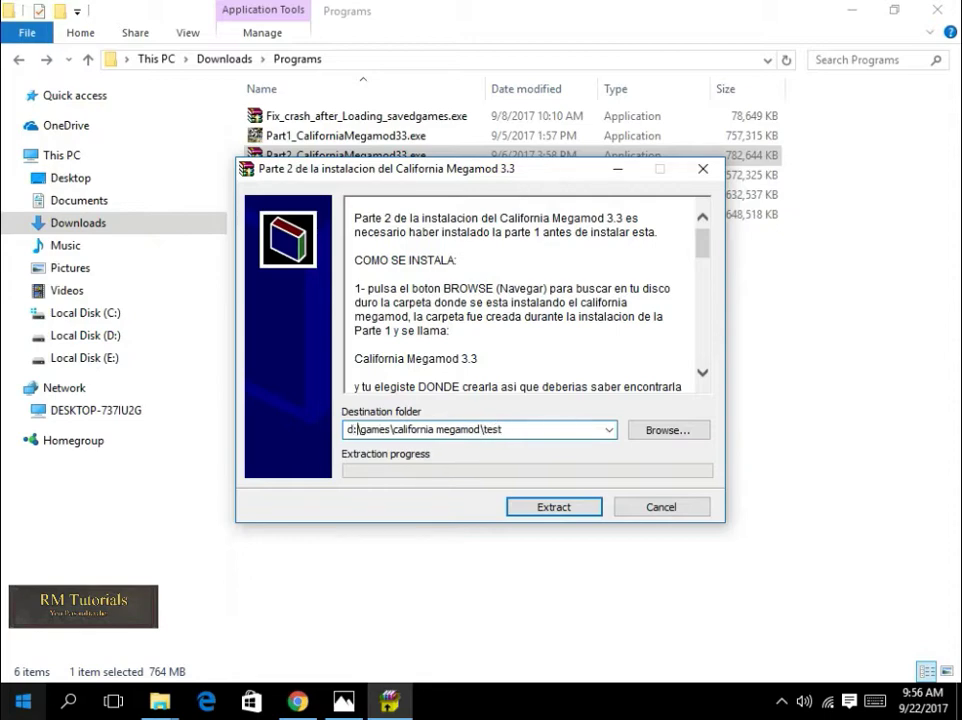
Extend the destination to d:\games\california megamod\test\California Megamod 3.3, start the Part 2 extraction and replace all existing files.
key("Right")
key("Right")
key("Right")
key("Right")
key("Right")
key("Right")
key("Right")
key("Right")
key("Right")
key("Right")
key("Right")
key("Right")
key("Right")
key("Right")
key("Right")
key("Right")
key("Right")
key("Right")
key("Right")
key("Right")
key("BackSpace")
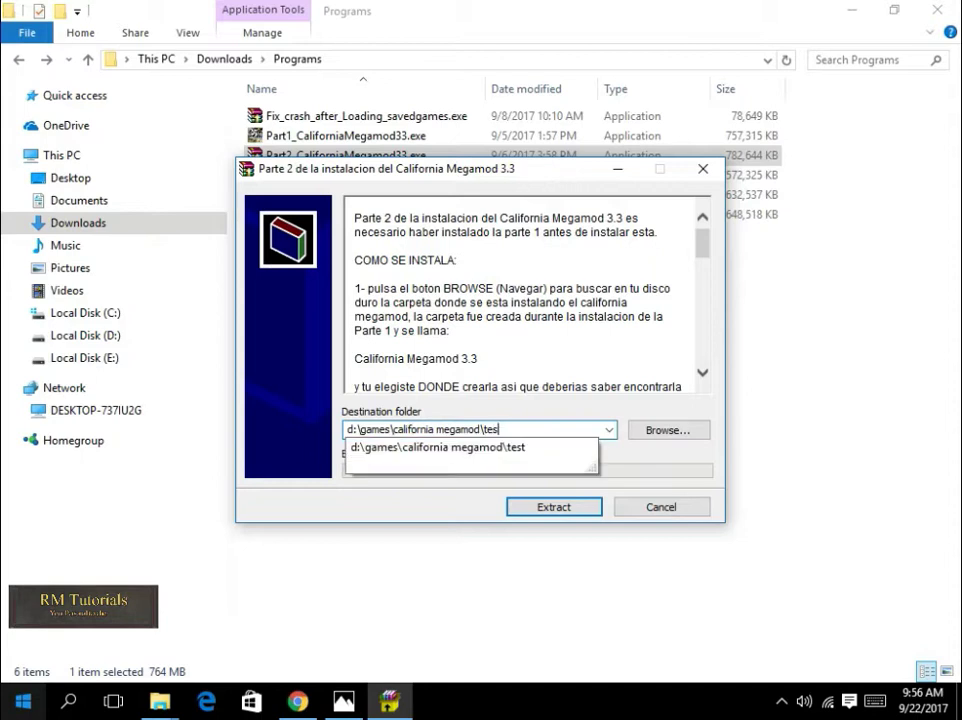
key("BackSpace")
key("BackSpace")
key("BackSpace")
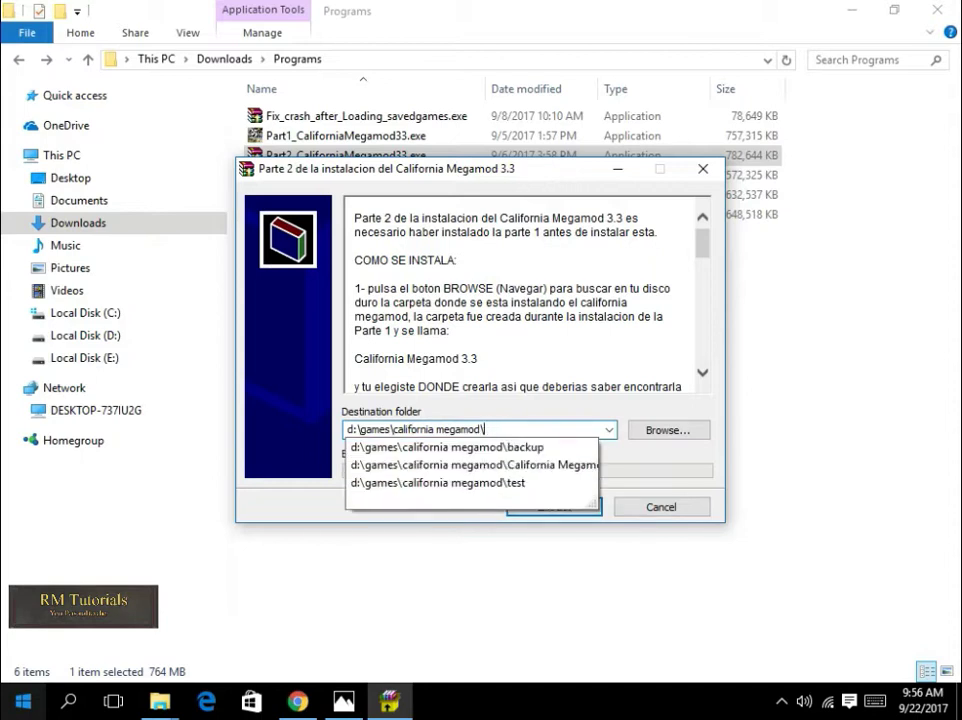
key("Down")
key("Down")
key("Down")
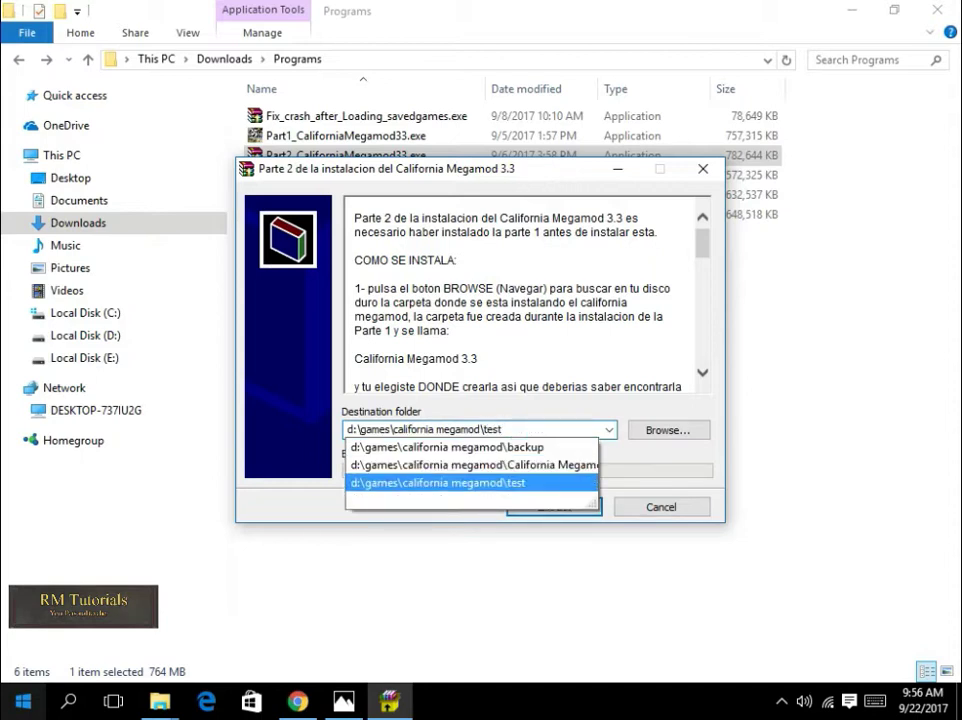
type("\\")
key("Down")
key("Return")
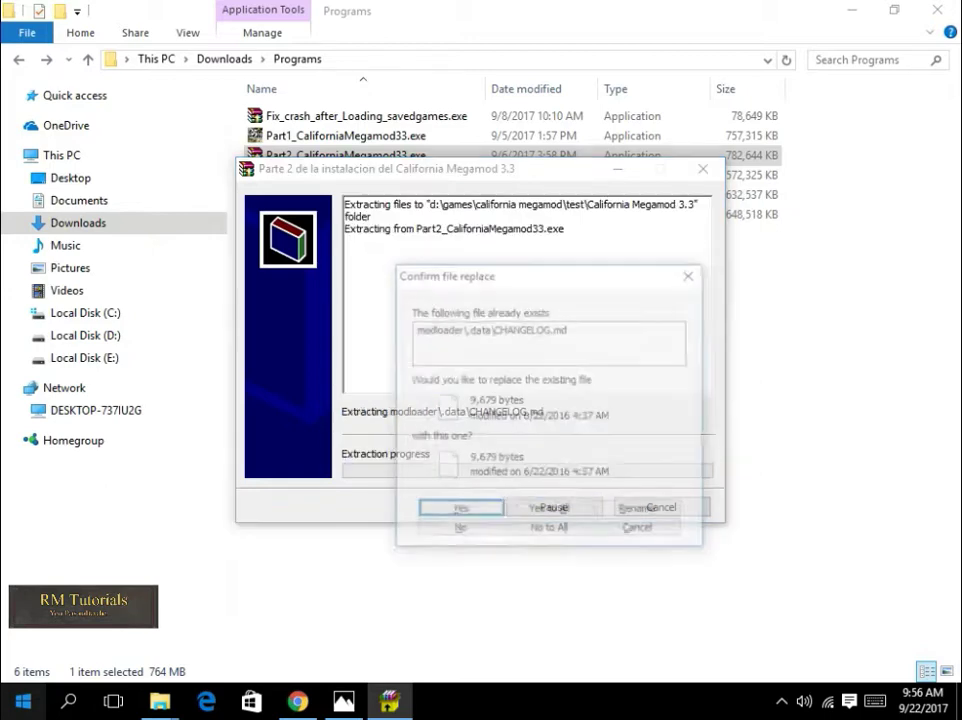
key("Tab")
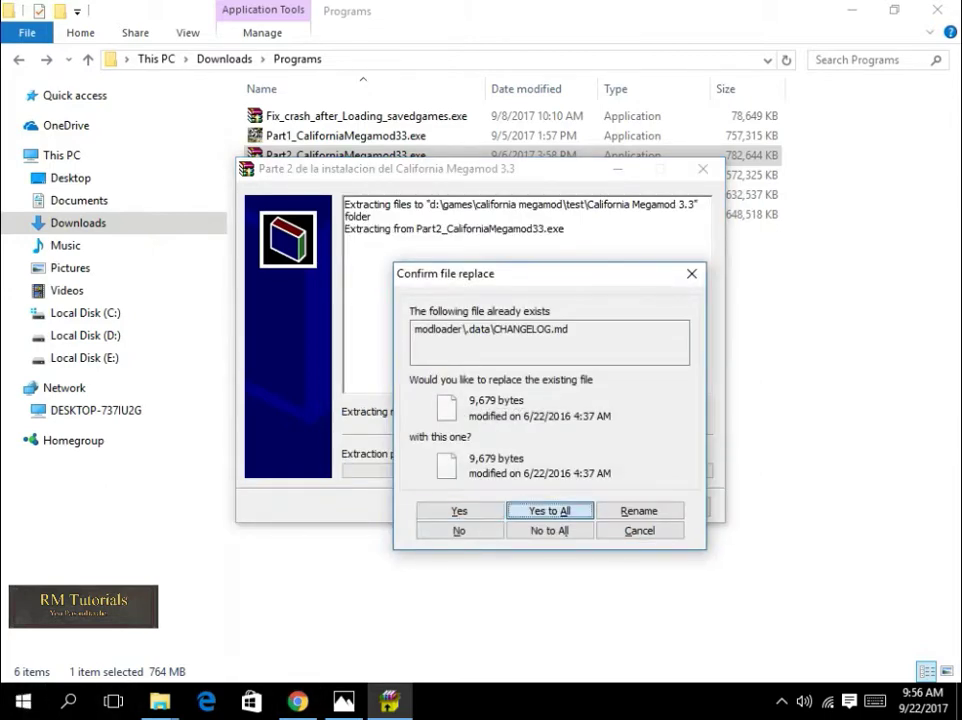
key("Return")
Check the destination path in the Part 2 extraction log and cancel the extraction.
left_click(348, 241)
left_click_drag(658, 205, 660, 217)
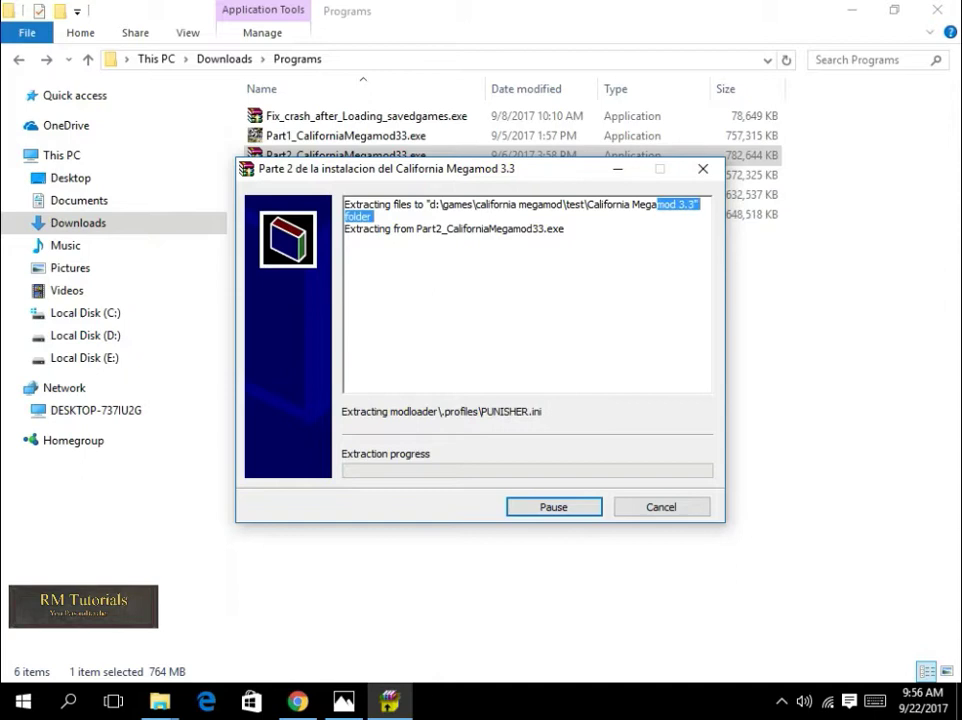
left_click(679, 205)
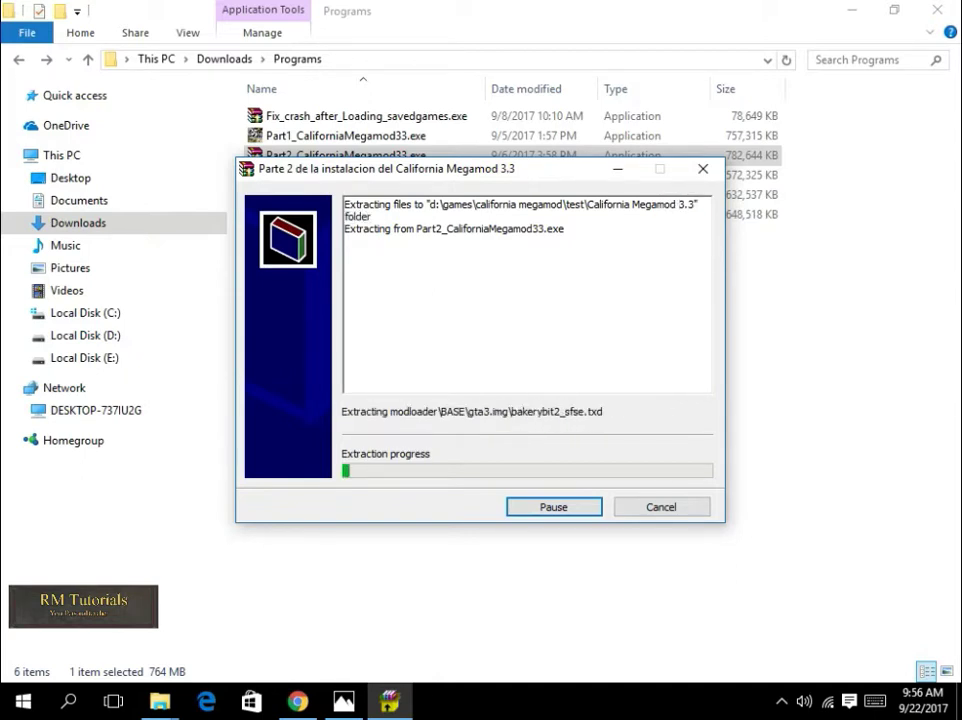
left_click_drag(696, 205, 345, 205)
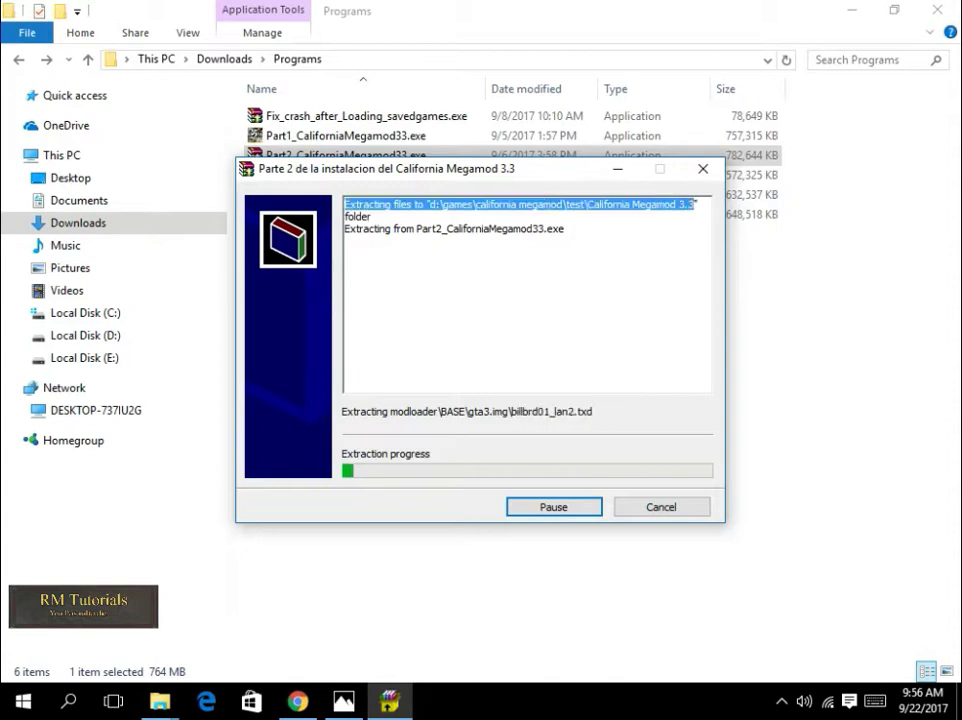
left_click(520, 290)
left_click(661, 507)
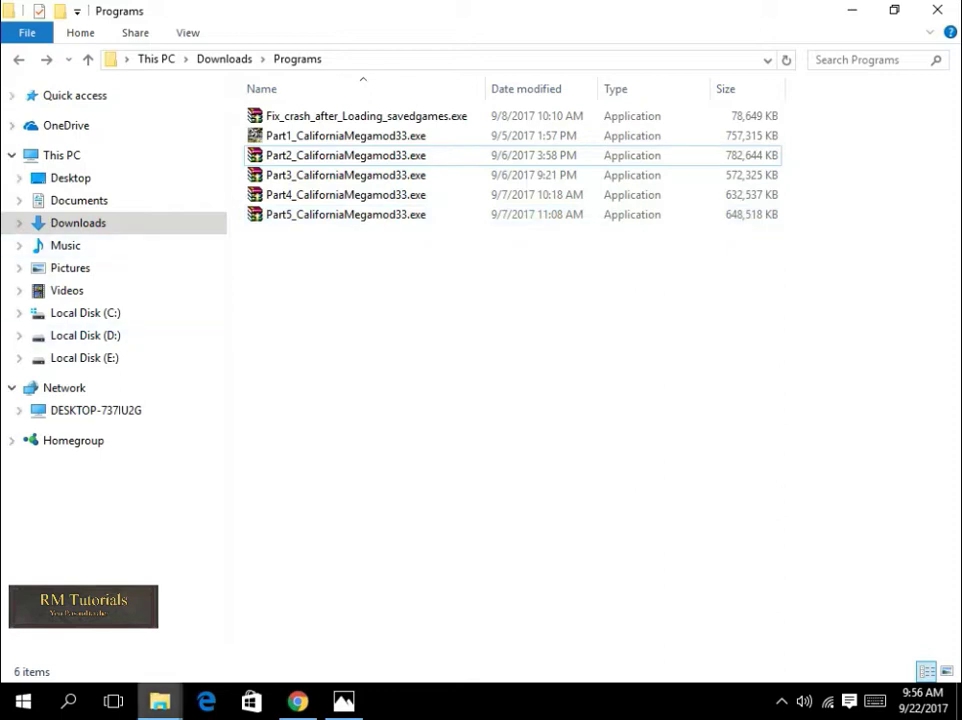
Inspect the extracted California Megamod 3.3 folder inside test and return to the parent California Megamod folder.
mouse_move(160, 700)
left_click(300, 610)
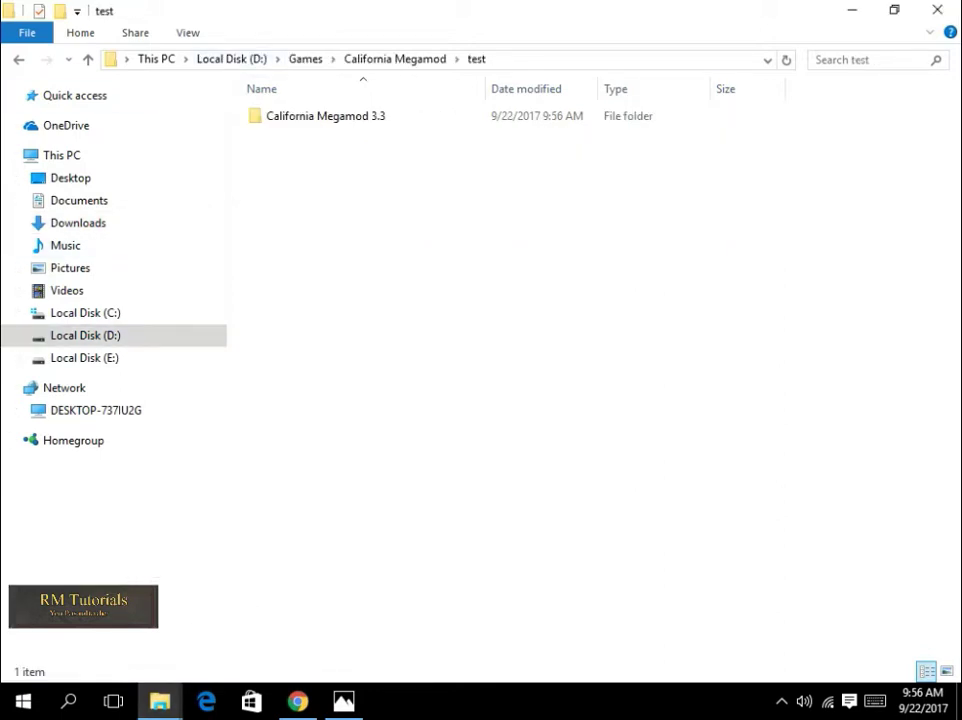
double_click(325, 116)
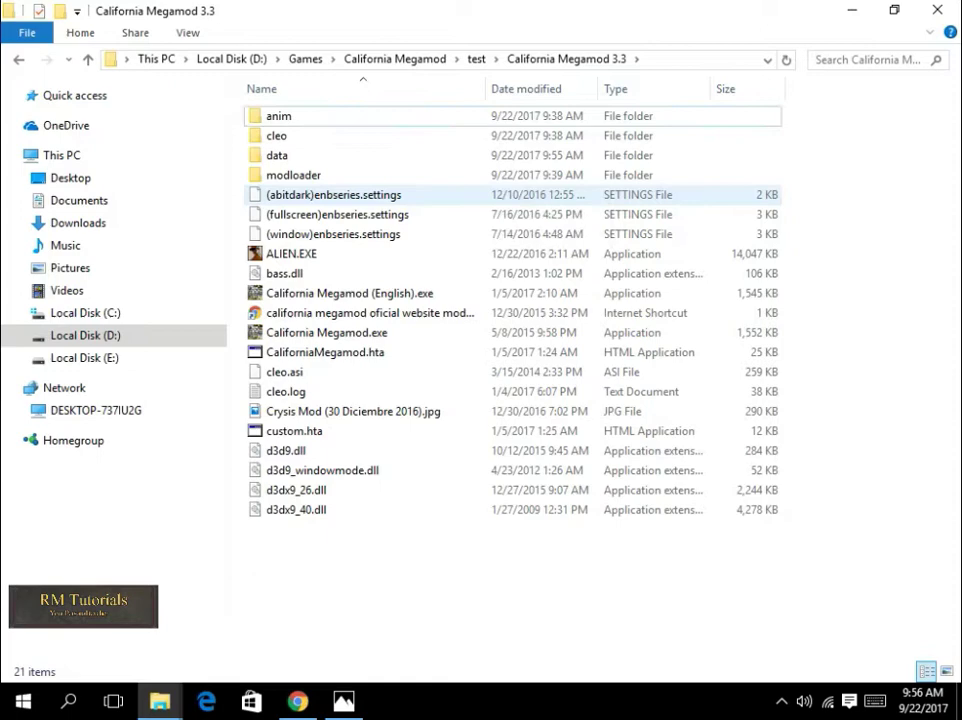
key("BackSpace")
key("BackSpace")
Cut all files in D:\Games\California Megamod\California Megamod 3.3.
key("Up")
key("Return")
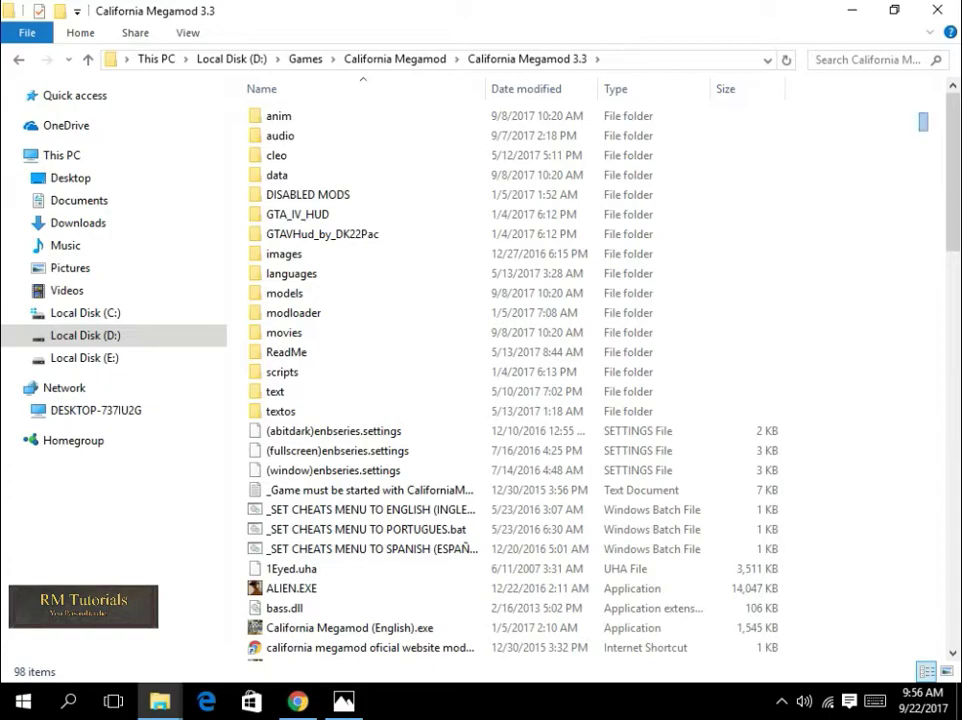
left_click_drag(914, 107, 244, 661)
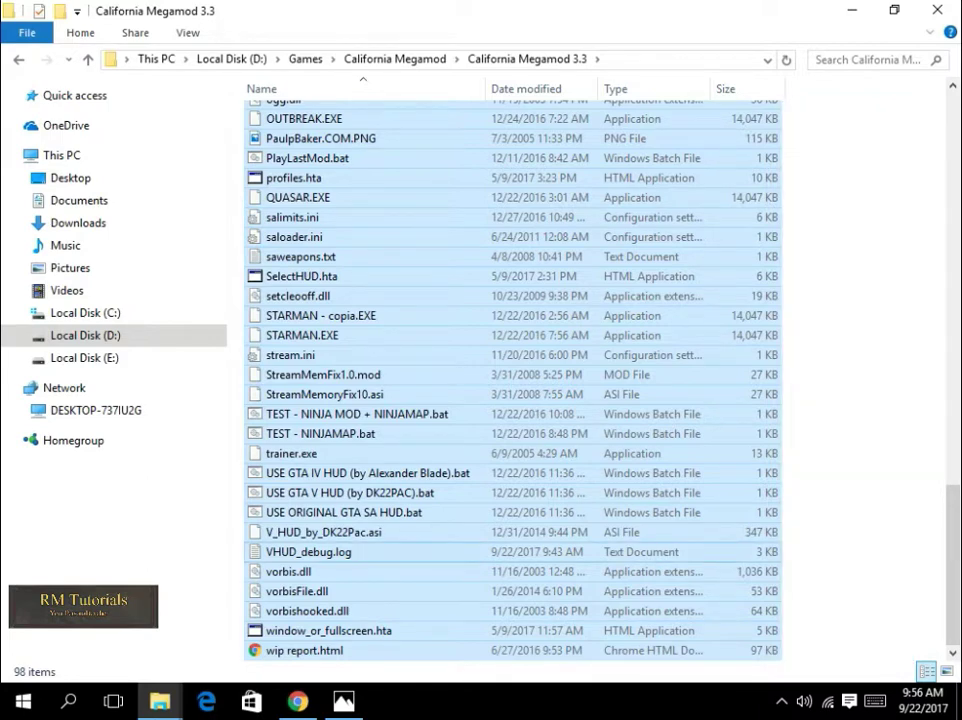
right_click(598, 420)
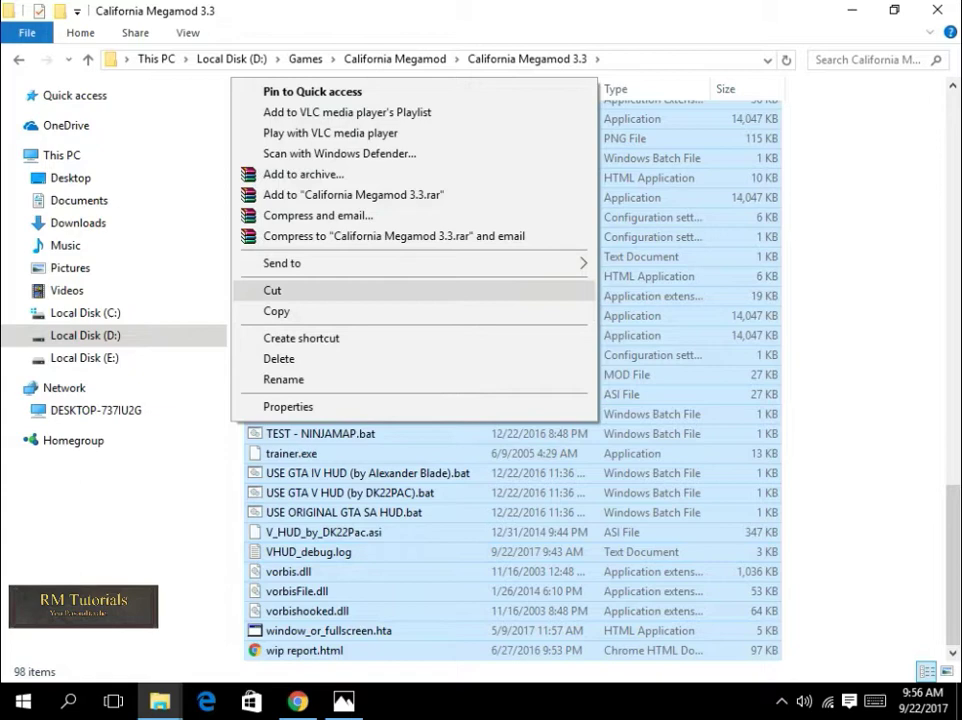
left_click(300, 289)
Try to paste the cut files into D:\Games\San andreas\Game, and go back to the Games folder.
left_click(19, 60)
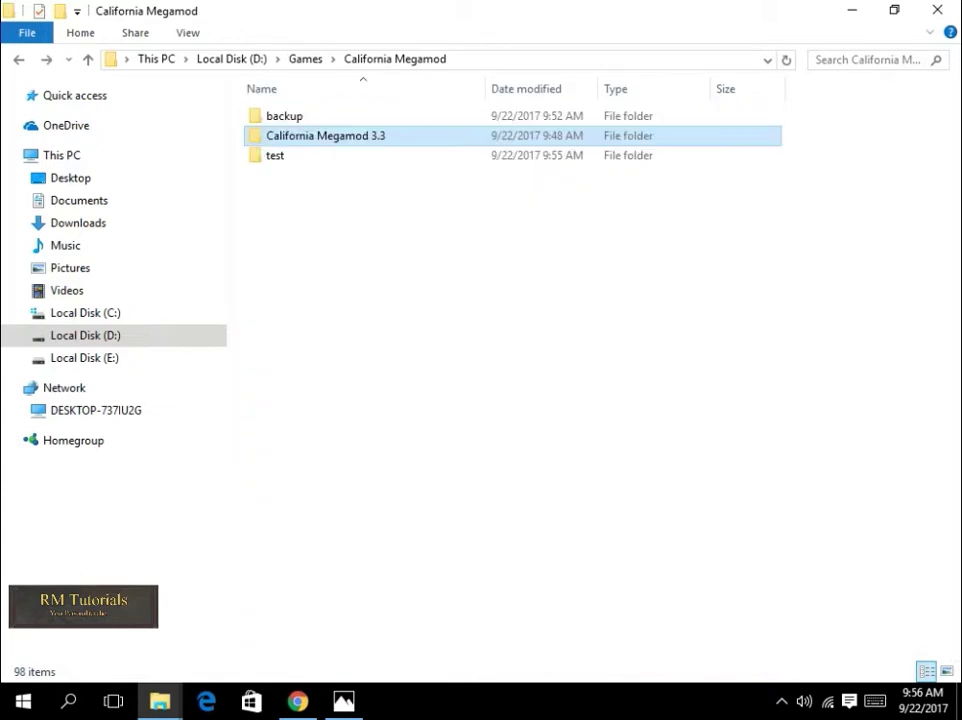
key("alt+Up")
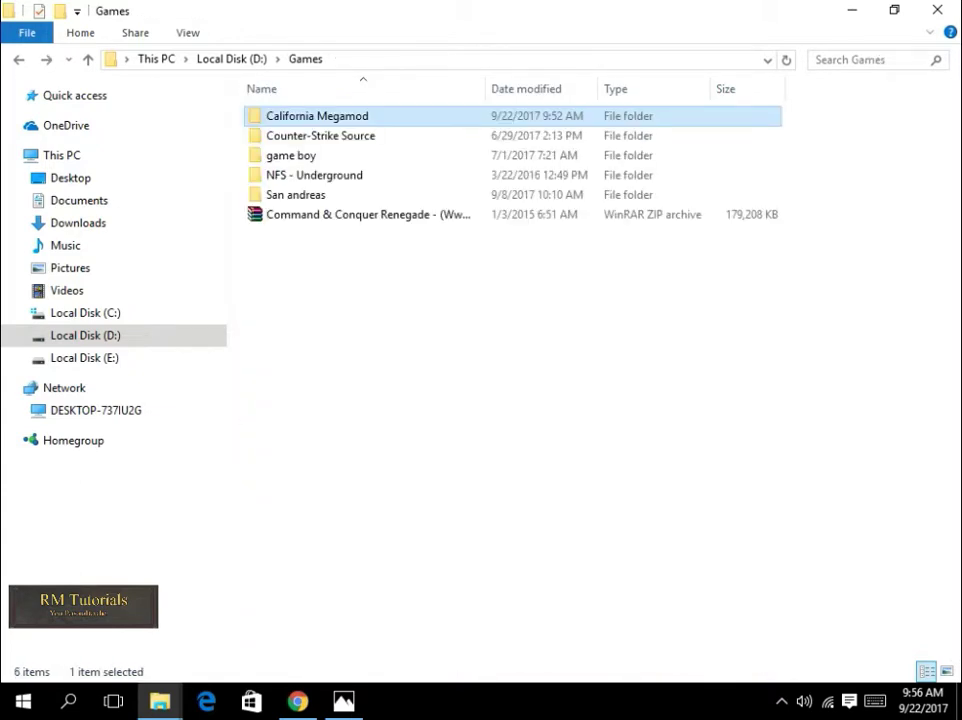
key("alt+Up")
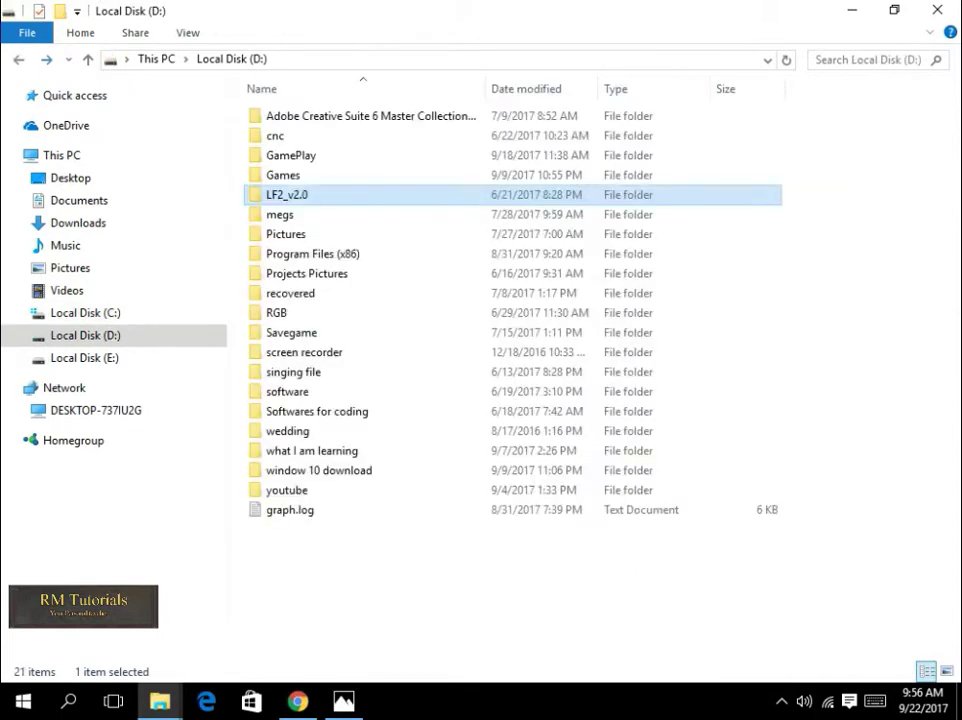
key("alt+Left")
key("alt+Left")
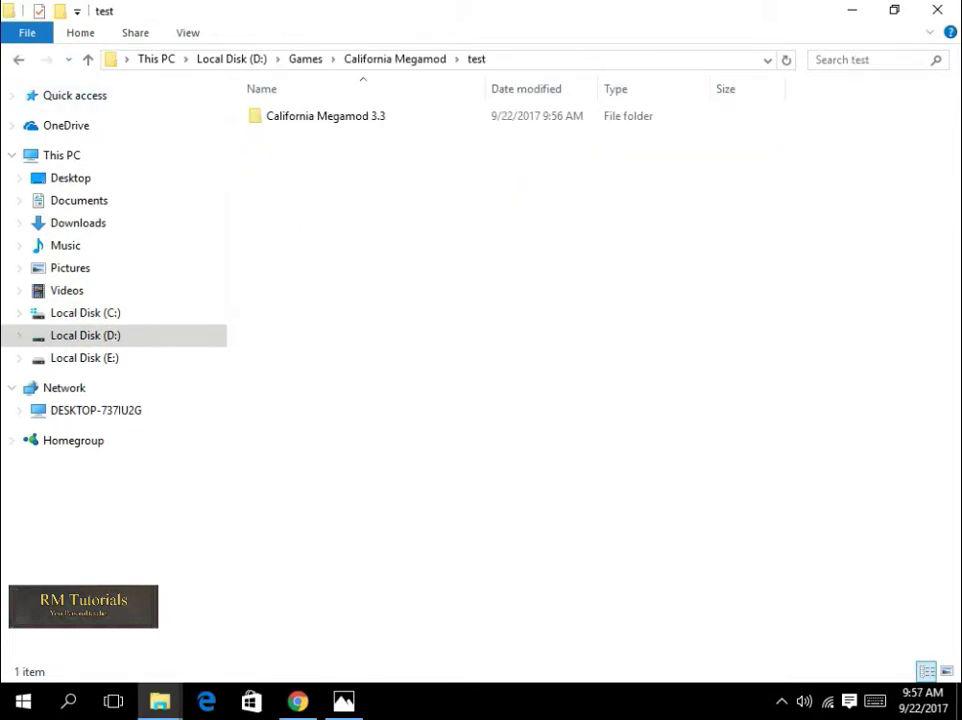
left_click(19, 60)
left_click(19, 60)
double_click(296, 195)
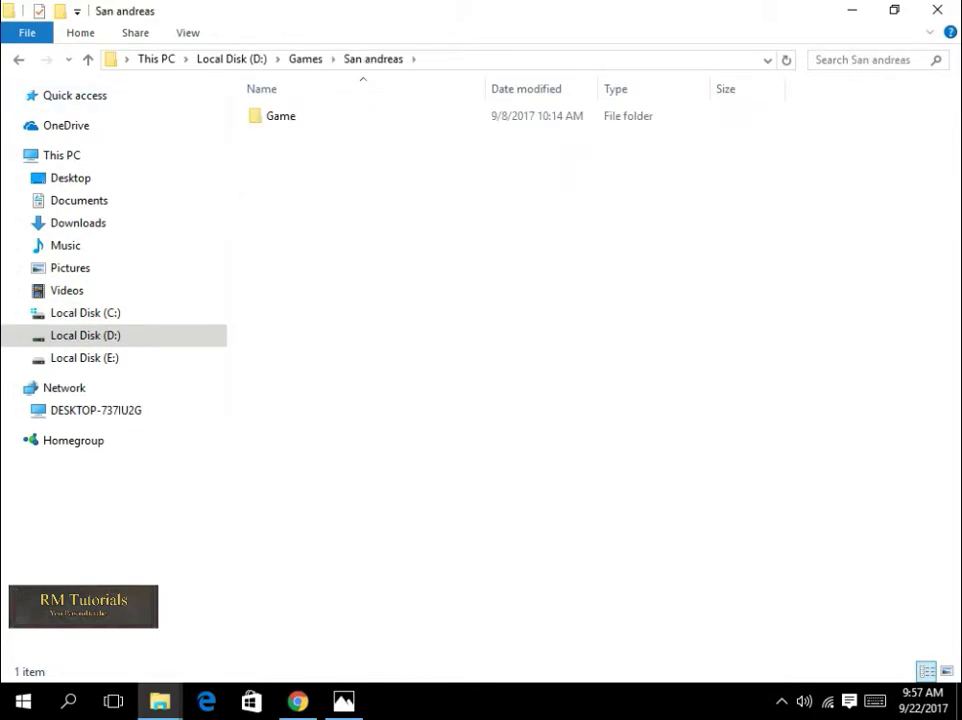
key("g")
key("Return")
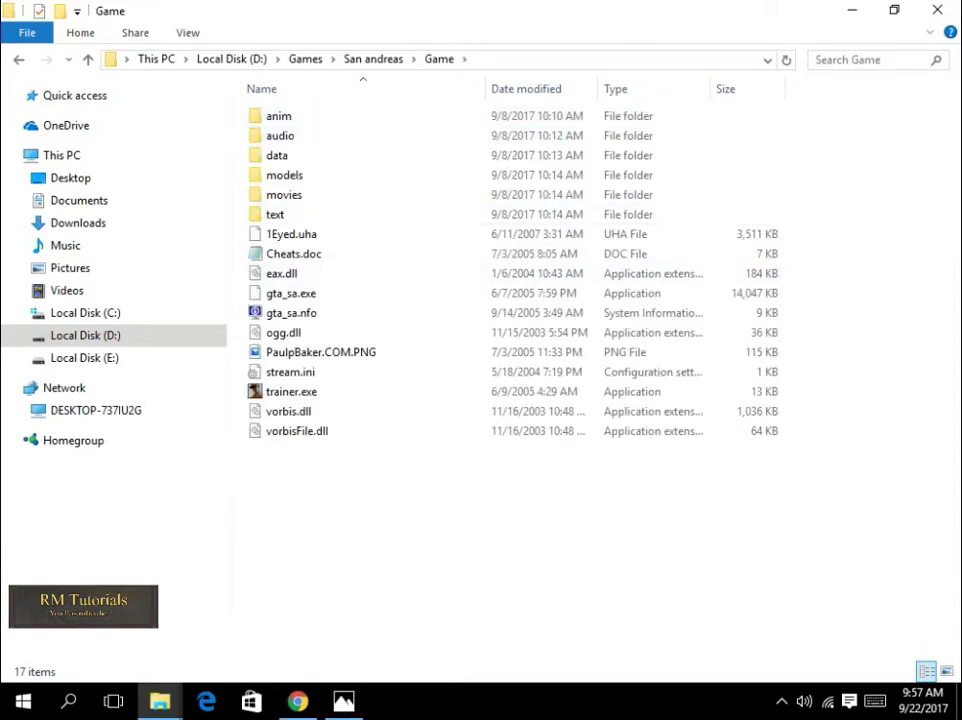
right_click(491, 184)
left_click(541, 286)
key("alt+Up")
key("alt+Up")
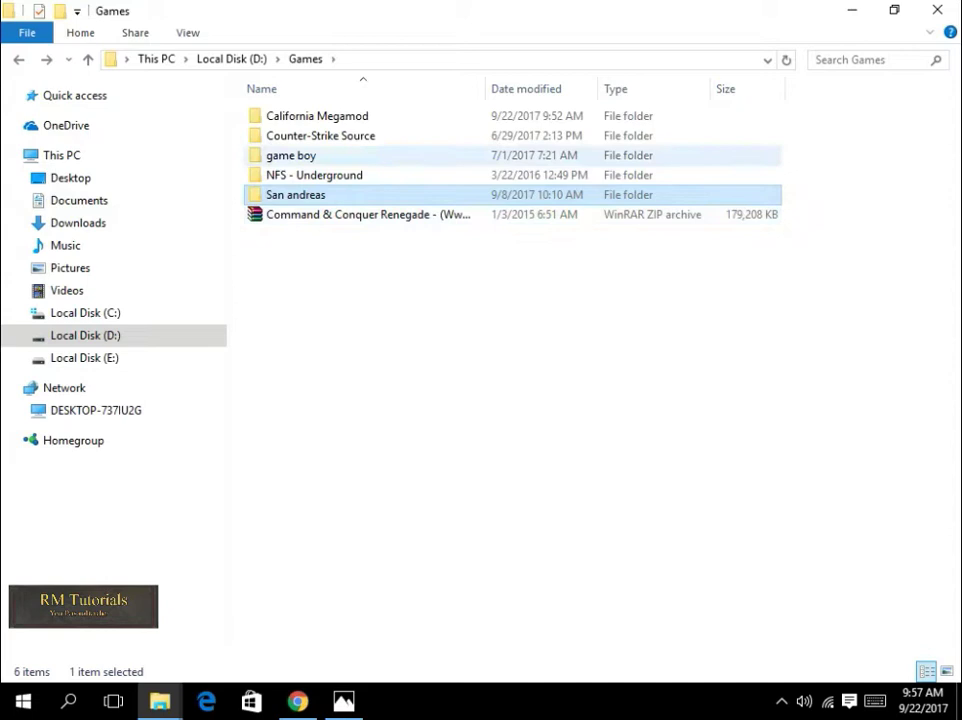
Open D:\Games\California Megamod\California Megamod 3.3 and look through its files for the mod launcher.
double_click(317, 116)
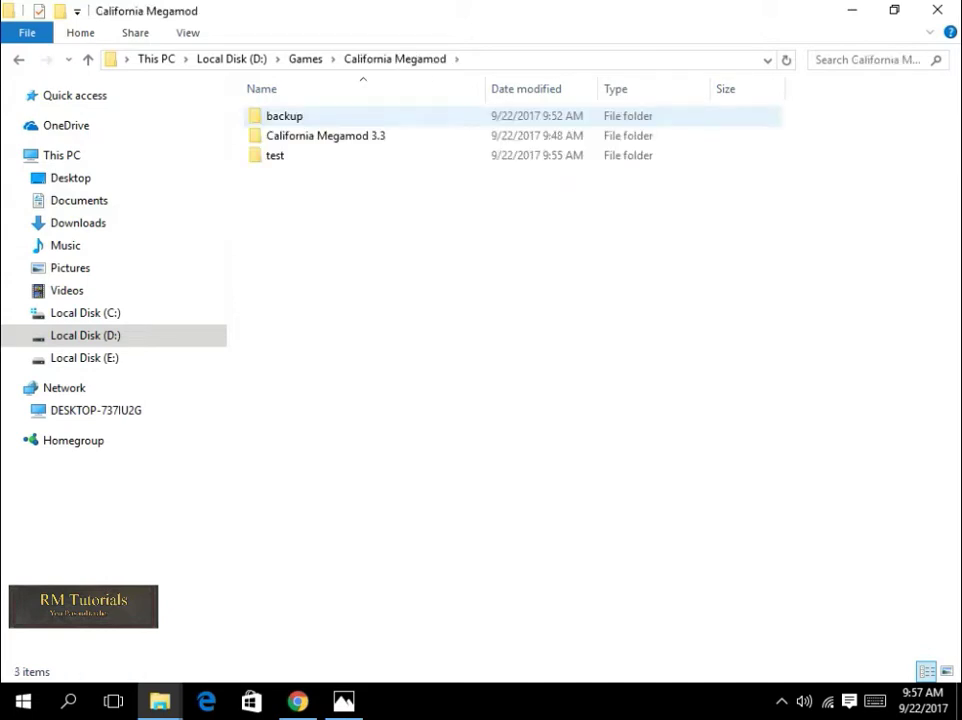
key("Down")
key("Return")
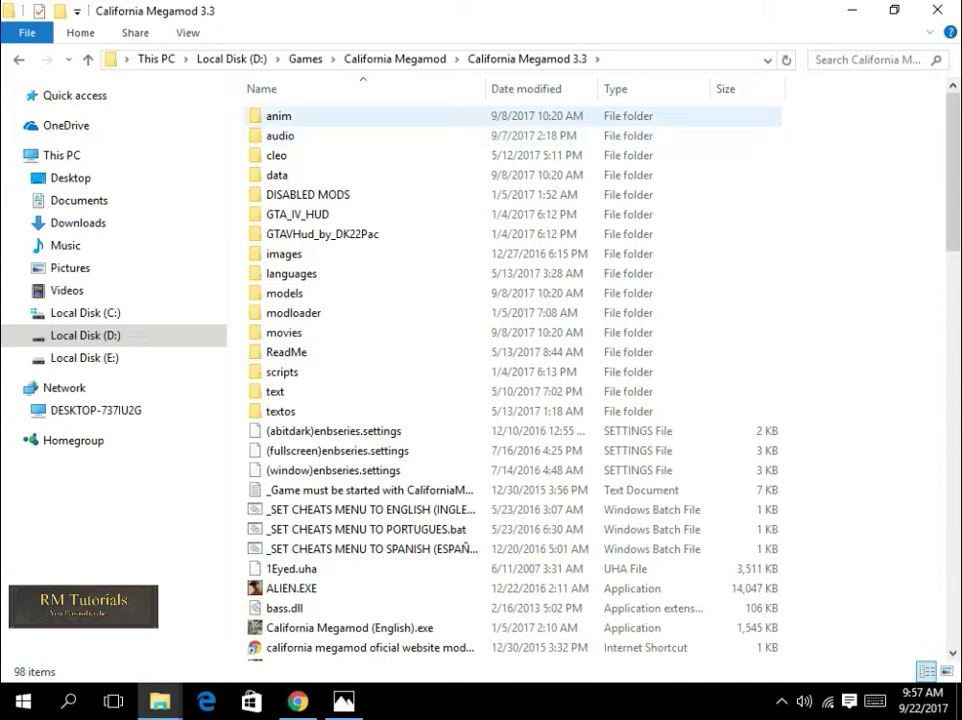
scroll(510, 380, "down", 5)
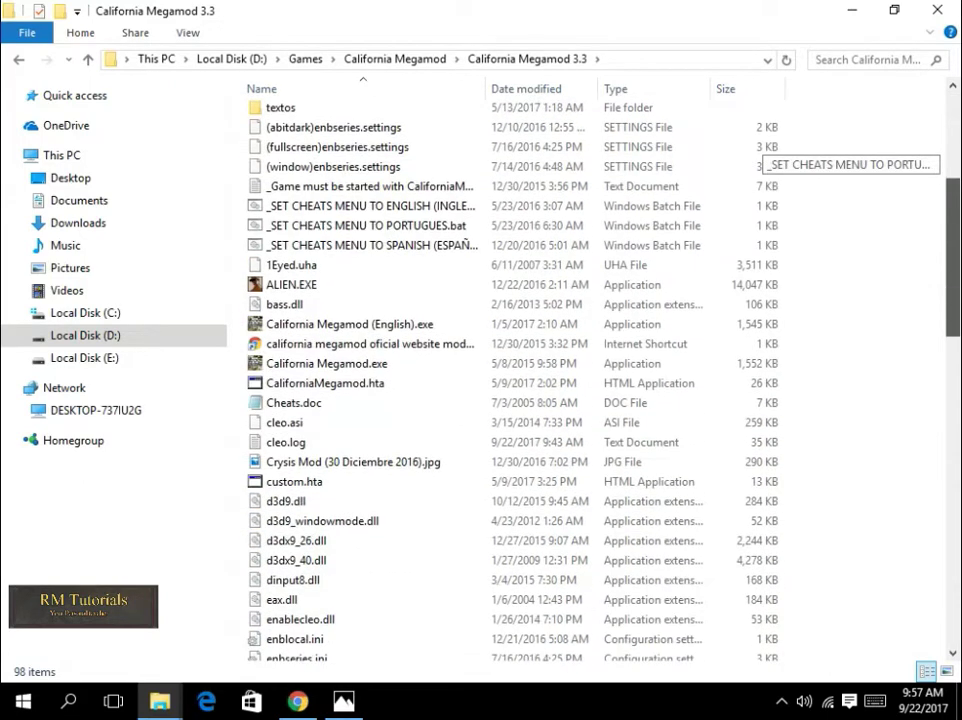
scroll(510, 380, "down", 1)
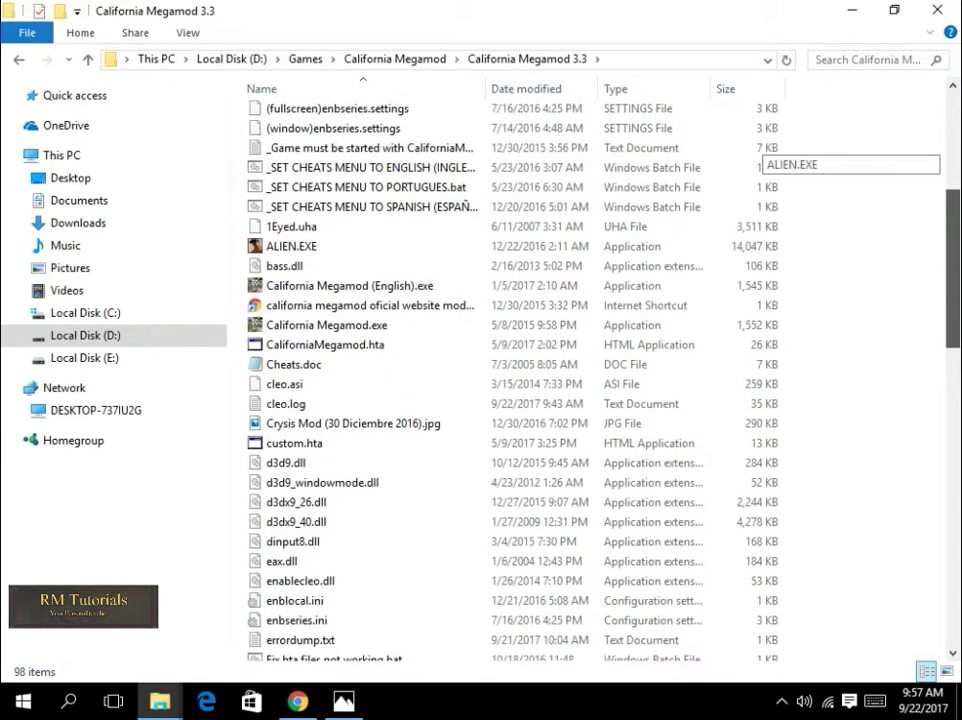
scroll(510, 380, "down", 2)
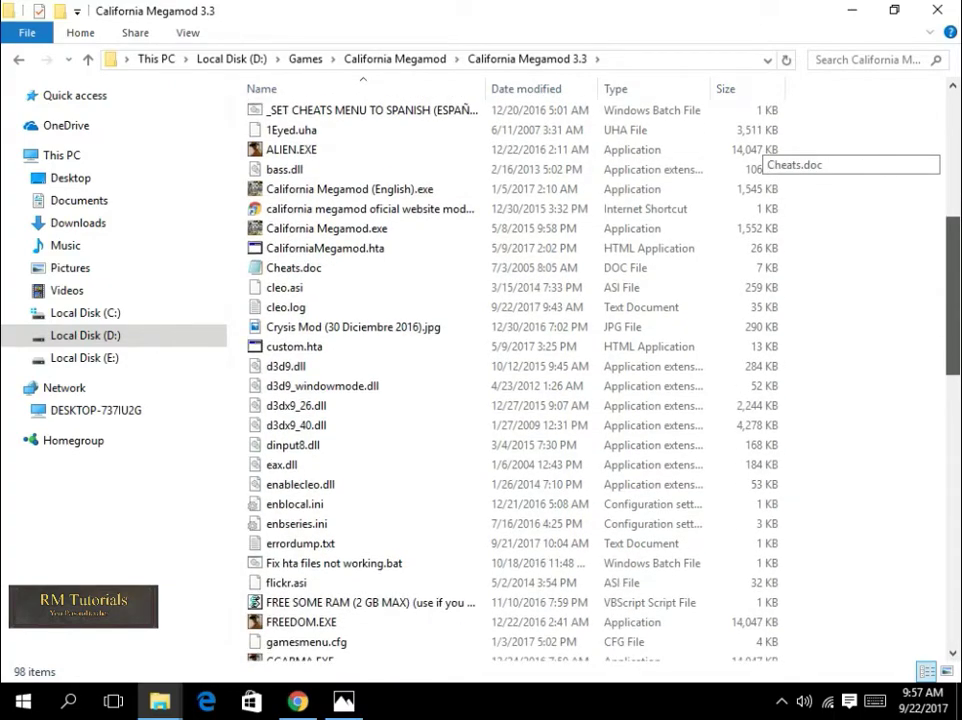
scroll(510, 380, "down", 10)
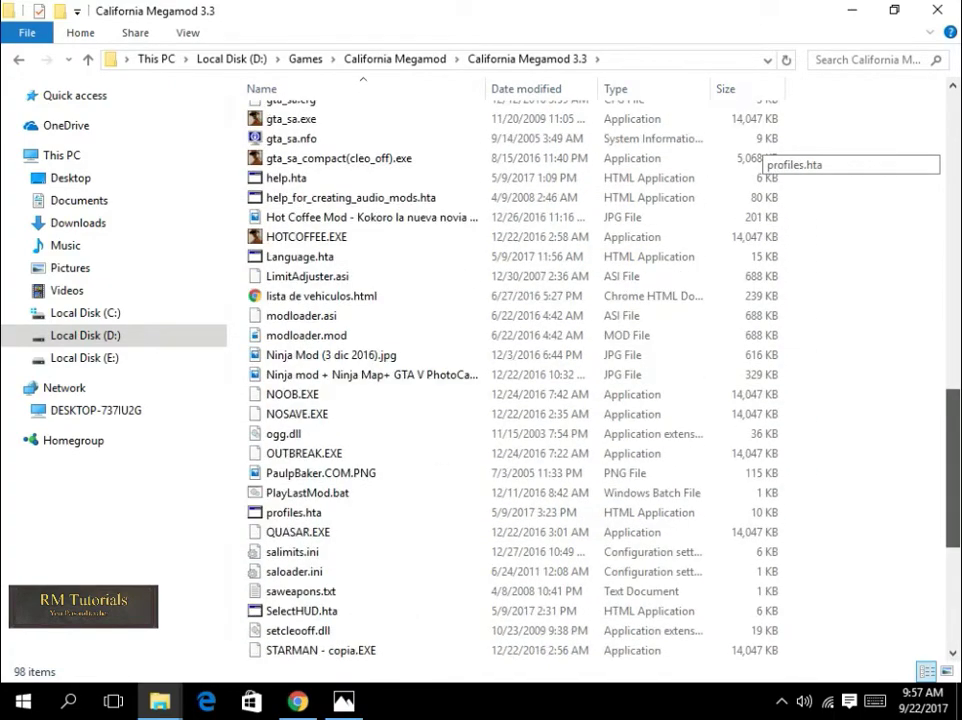
scroll(510, 380, "up", 8)
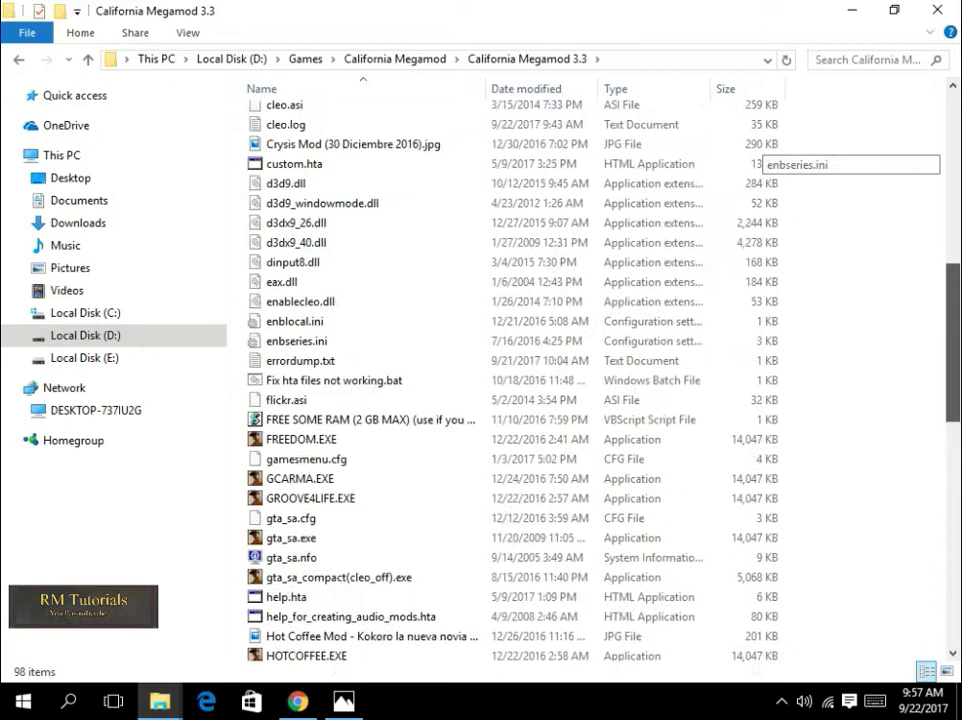
scroll(757, 152, "up", 8)
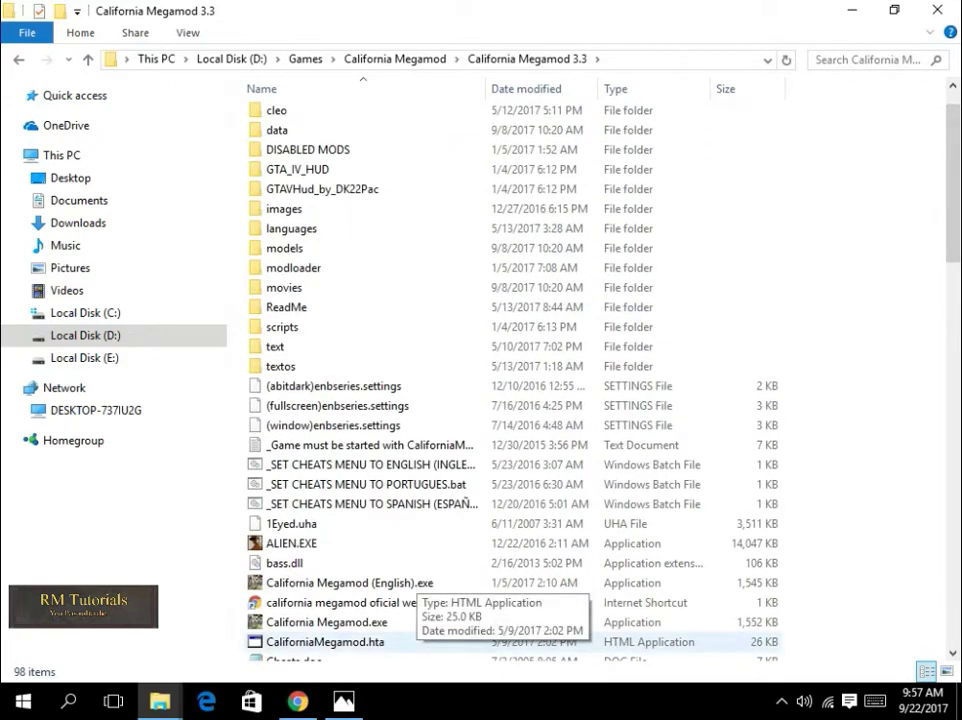
Run CaliforniaMegamod.hta, maximize the launcher window and browse the available mods.
double_click(417, 642)
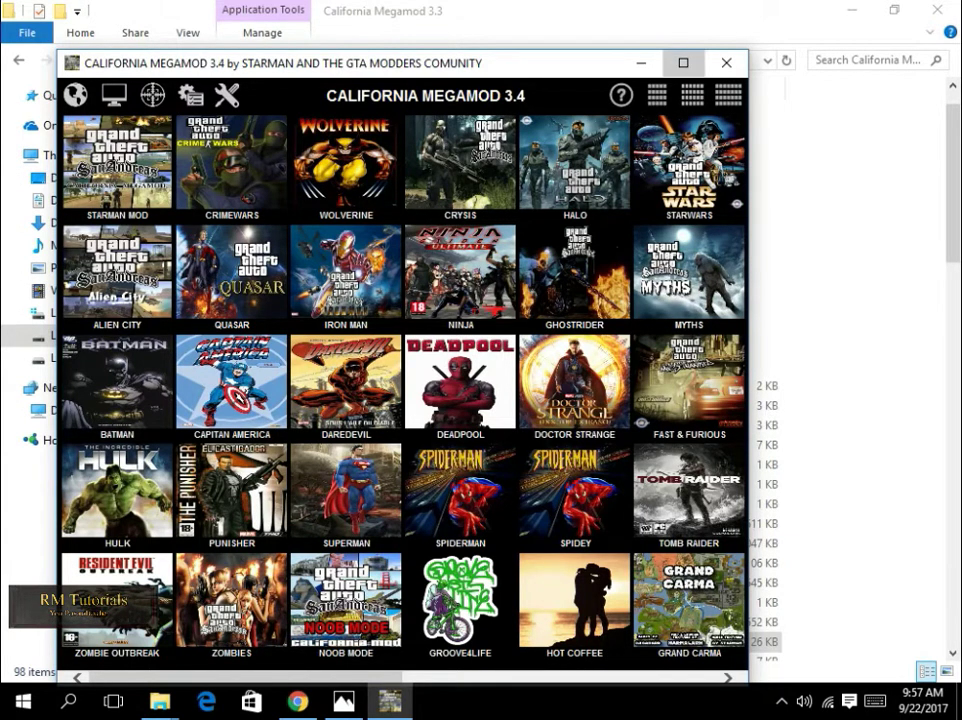
left_click(683, 62)
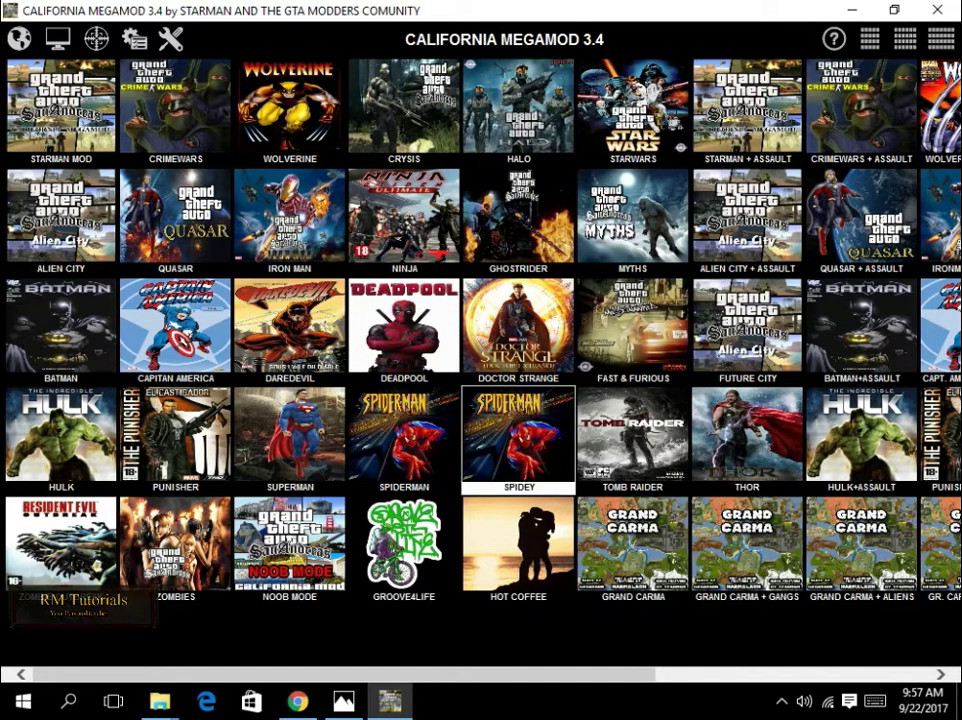
scroll(481, 330, "right", 5)
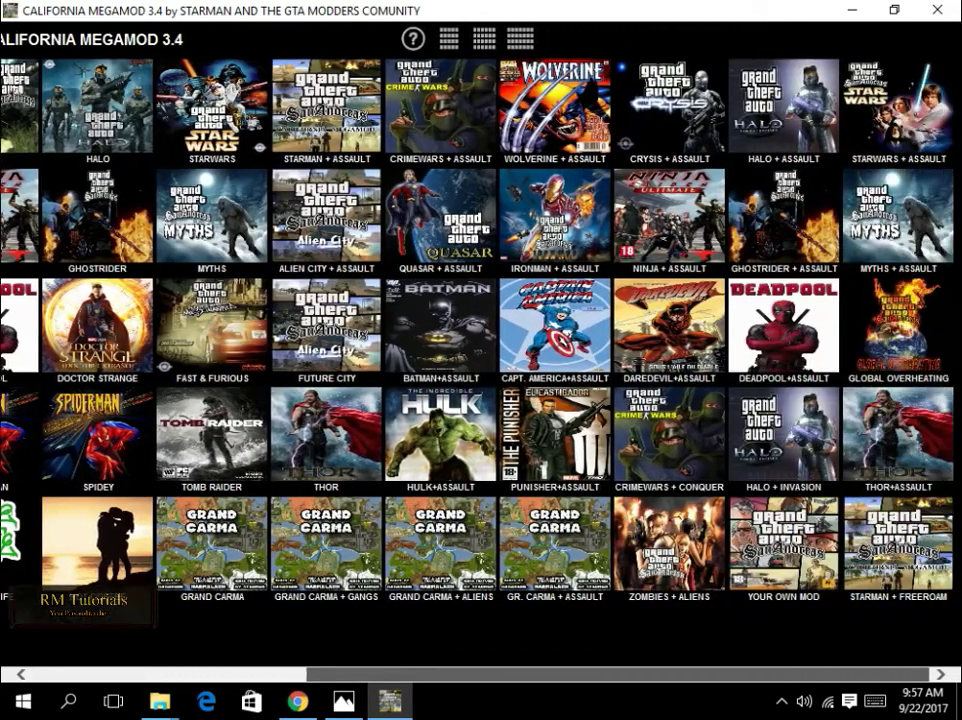
Look through the launcher's custom game, game profile, HUD and screen mode pages, and return to the mod gallery.
scroll(481, 330, "left", 5)
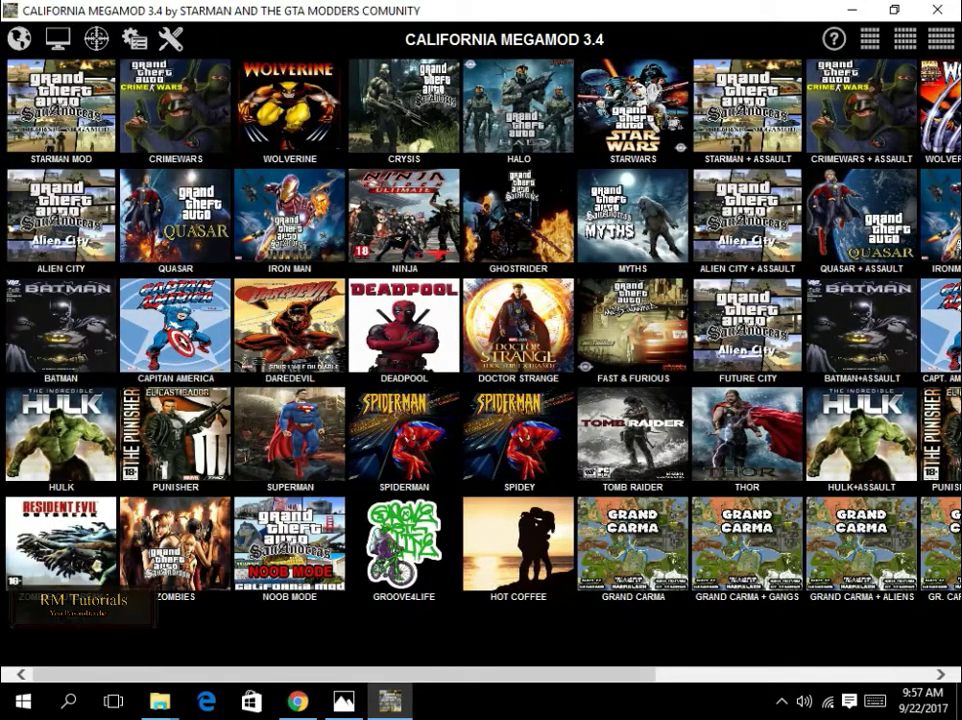
left_click(96, 38)
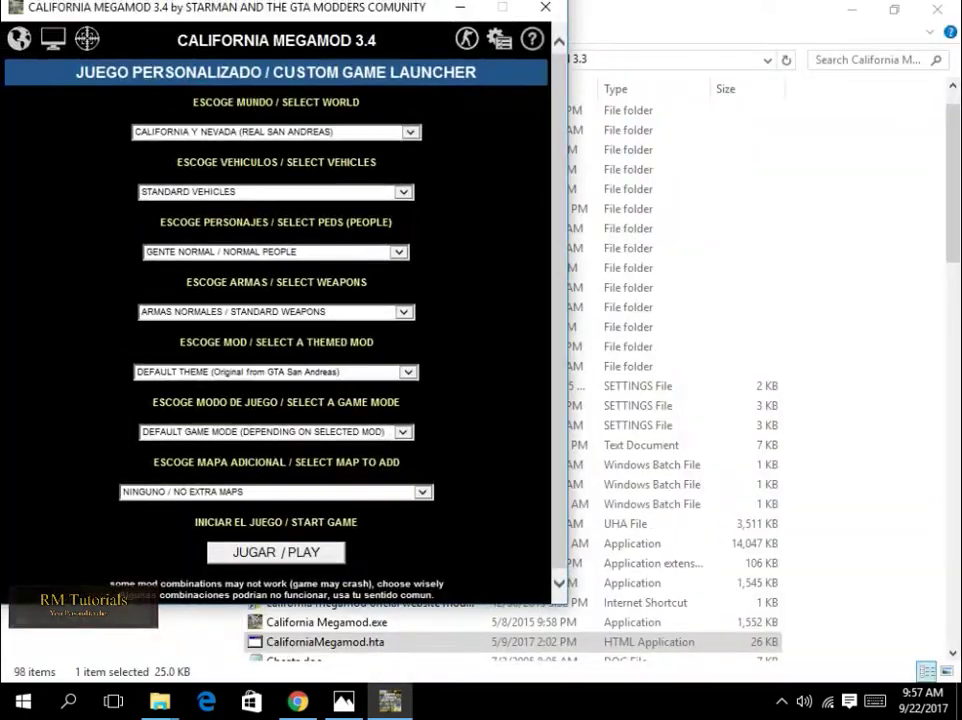
left_click_drag(196, 17, 456, 50)
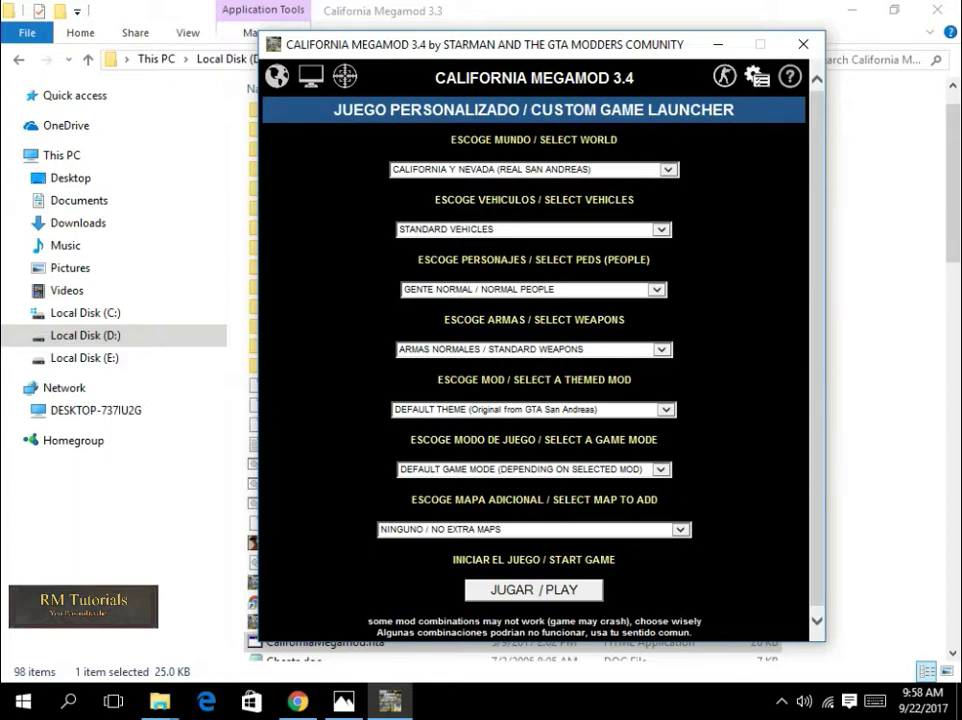
left_click(757, 77)
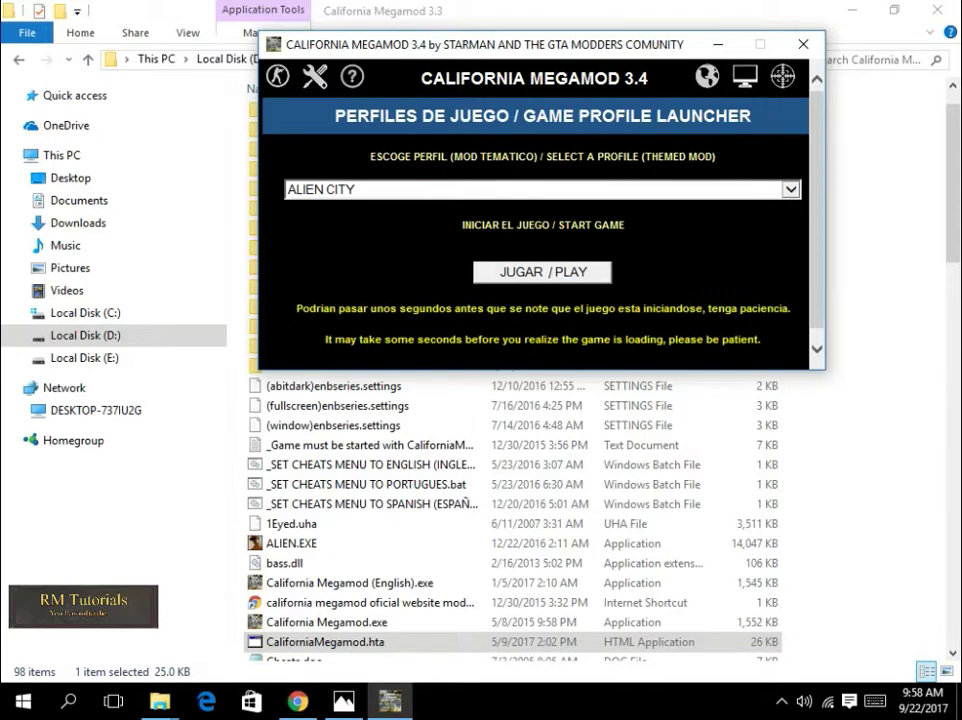
left_click(783, 77)
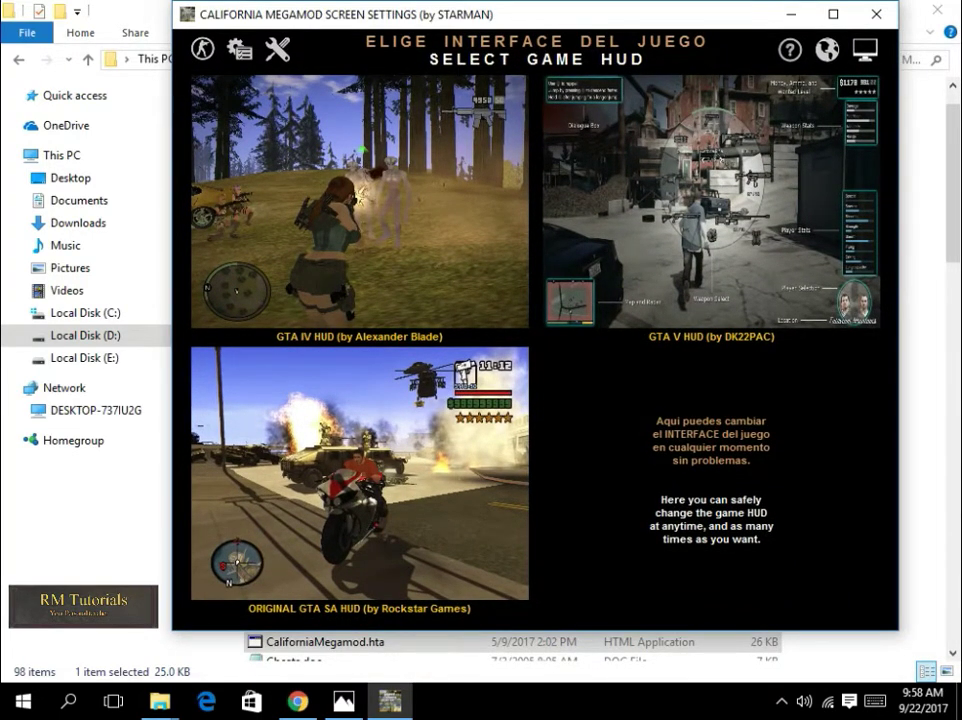
left_click(865, 50)
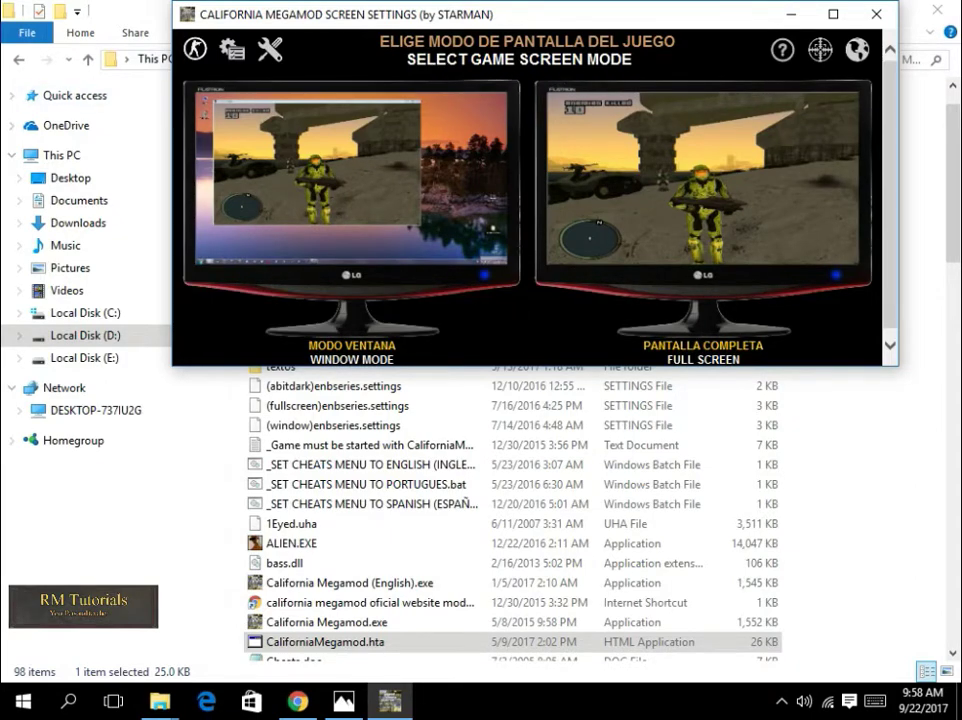
left_click(195, 50)
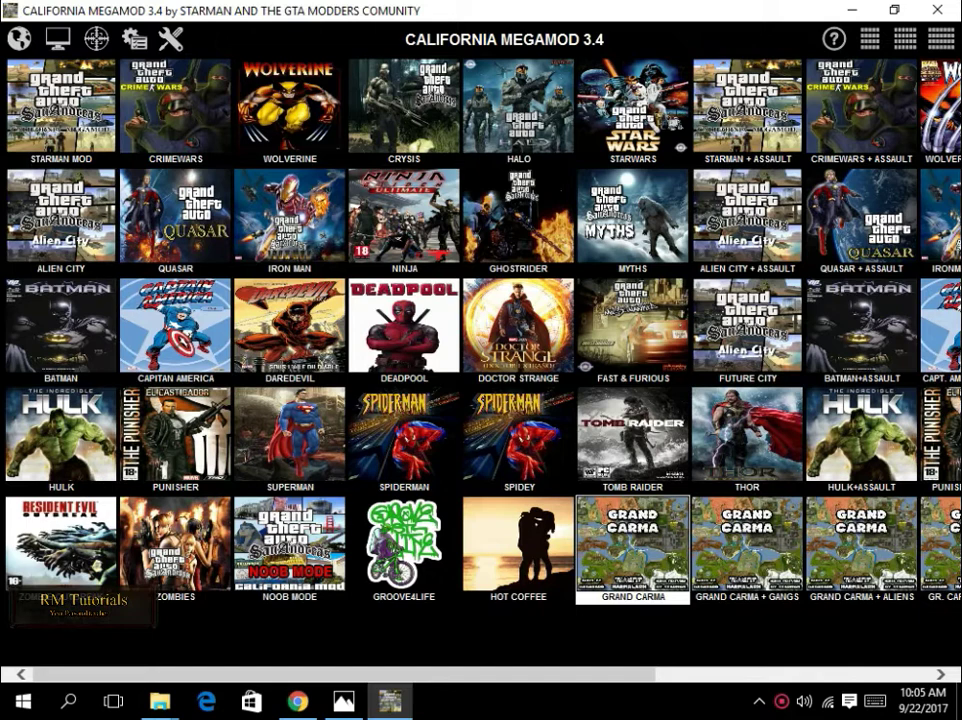
Switch to Chrome to view the Fix_crash_after_Loading_savedgames.exe and Megamod 3.3 download pages, and open the Downloads\Programs folder to find the fix file.
left_click(298, 701)
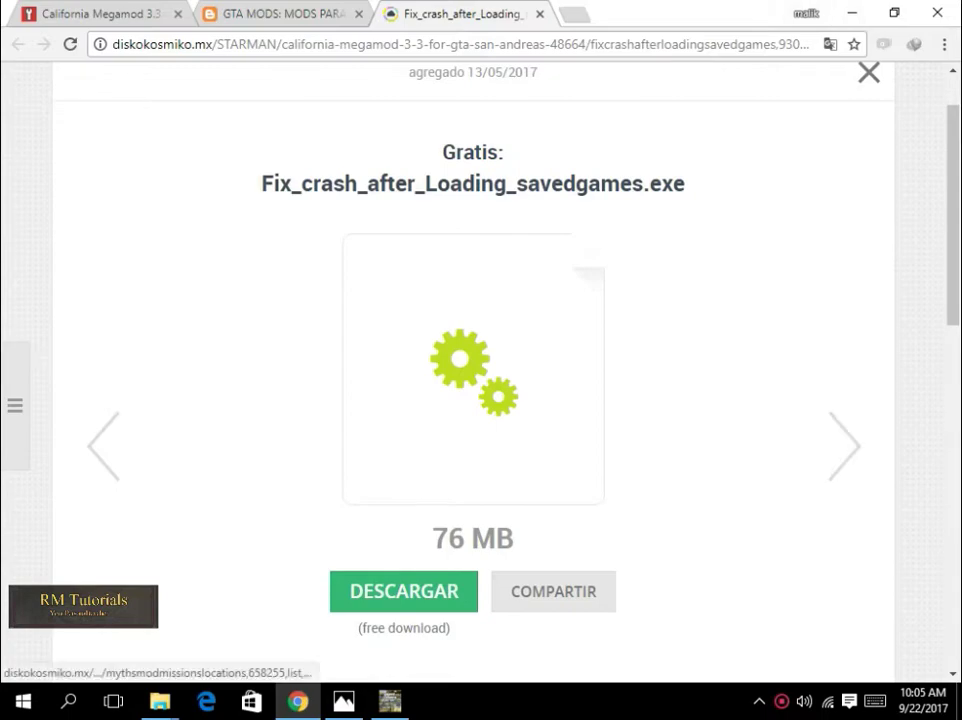
left_click(283, 14)
left_click(112, 13)
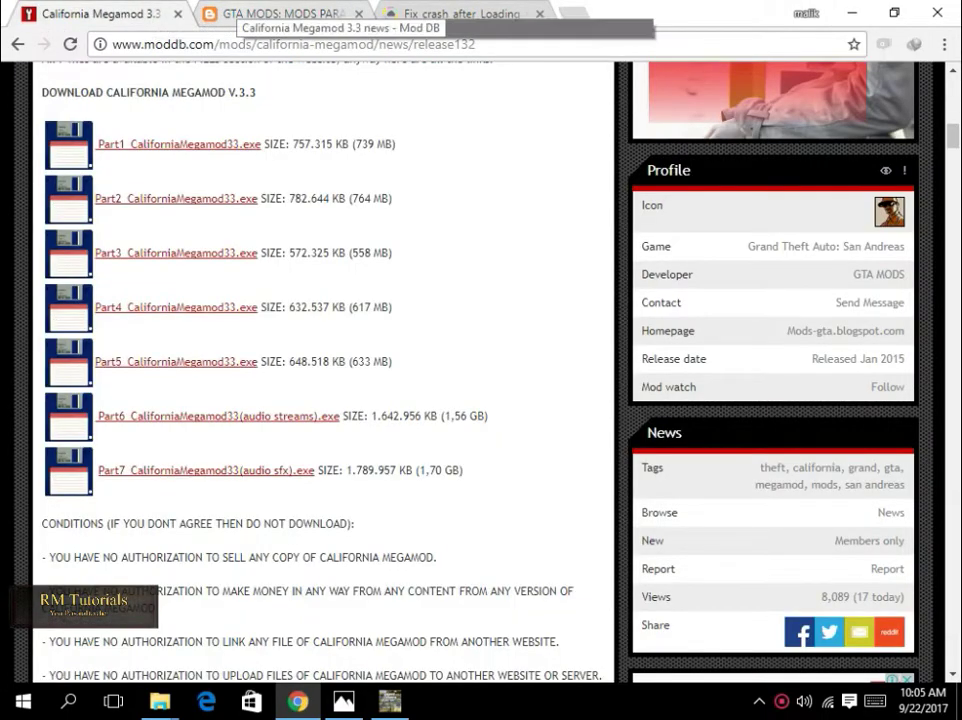
left_click(248, 13)
key("ctrl+Tab")
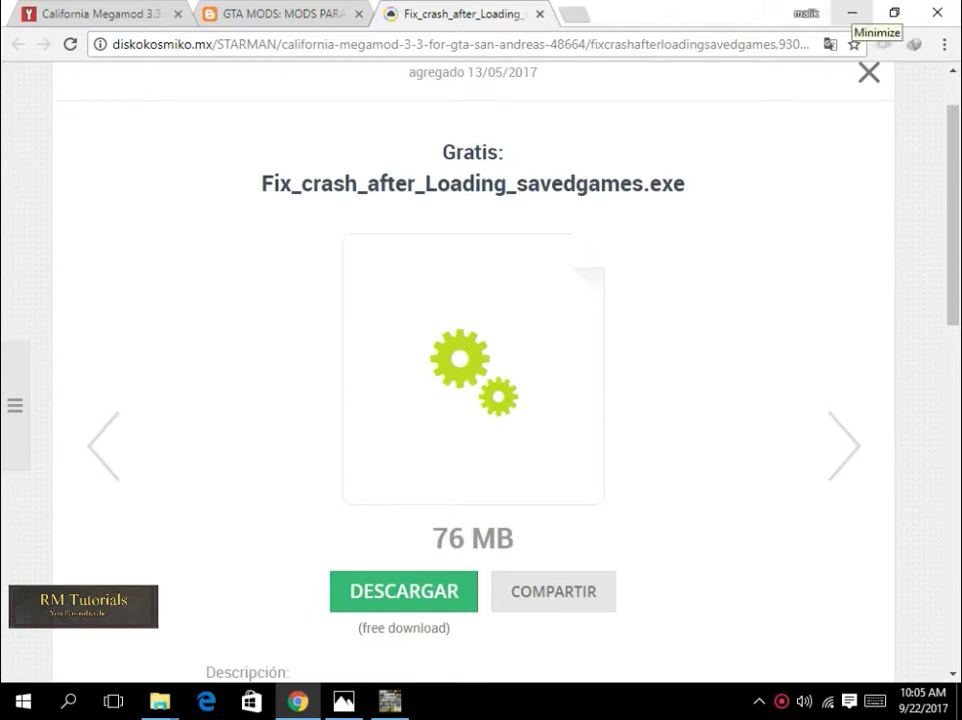
left_click(852, 12)
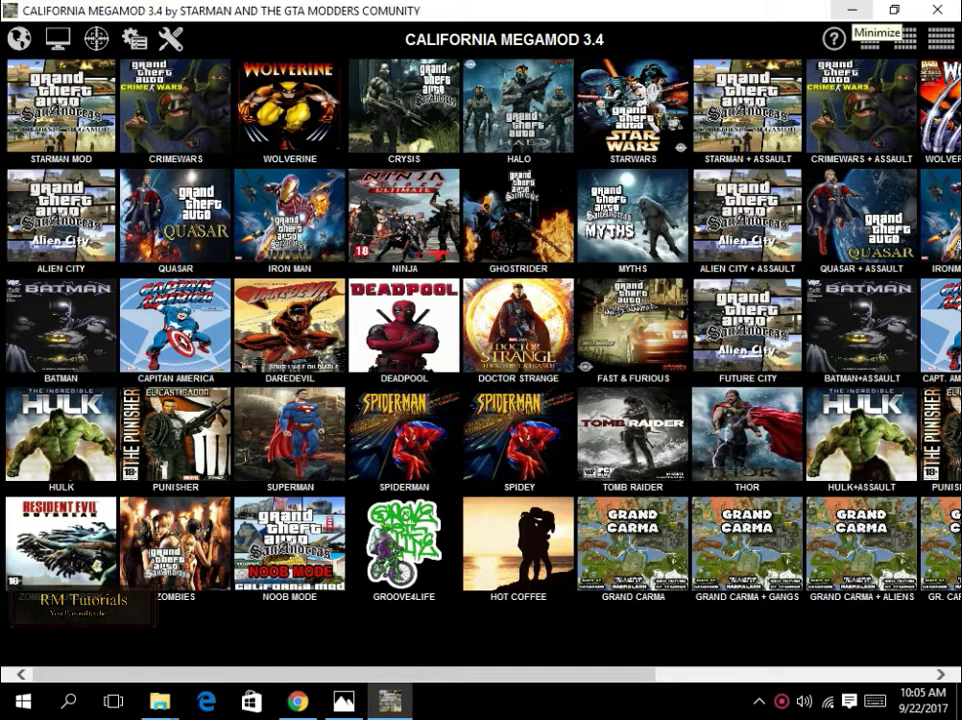
left_click(852, 10)
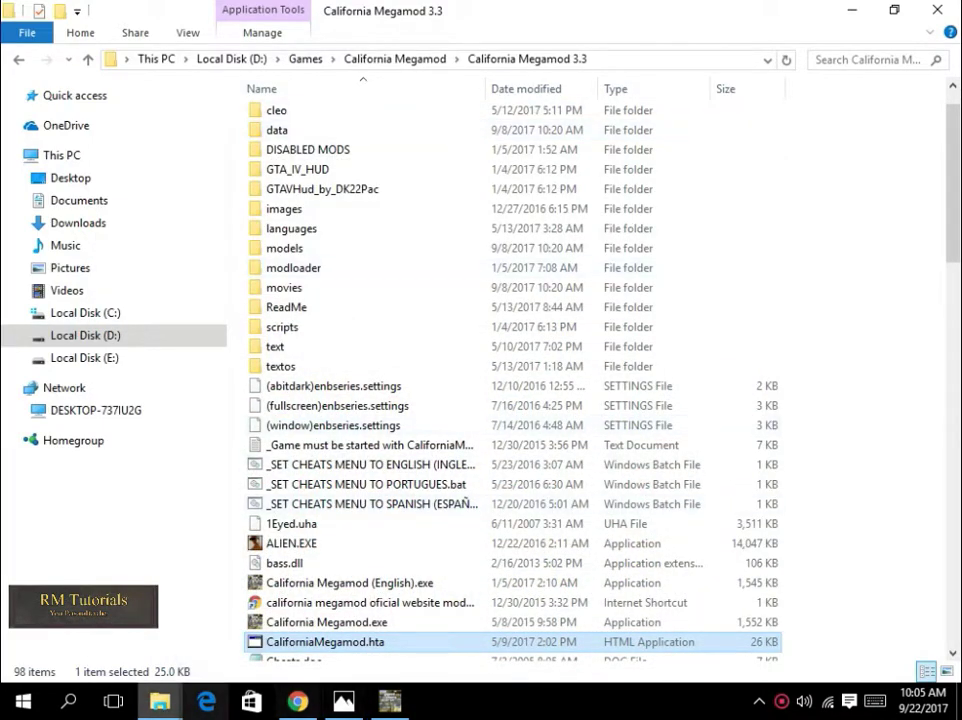
mouse_move(160, 701)
left_click(99, 605)
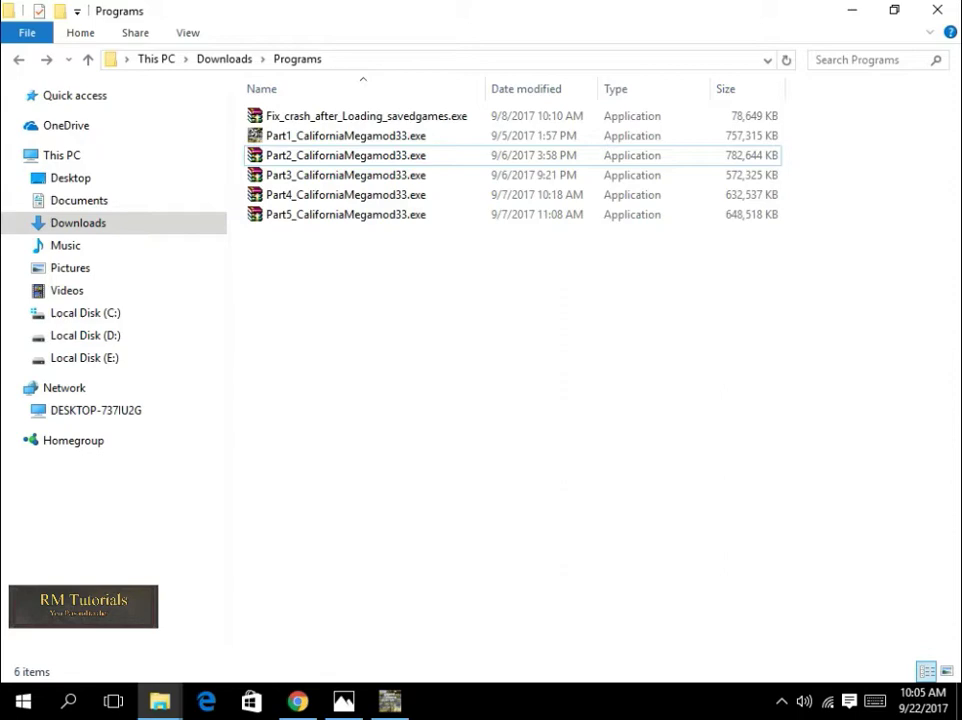
Permanently delete the cleo folder from D:\Games\California Megamod\California Megamod 3.3.
mouse_move(160, 701)
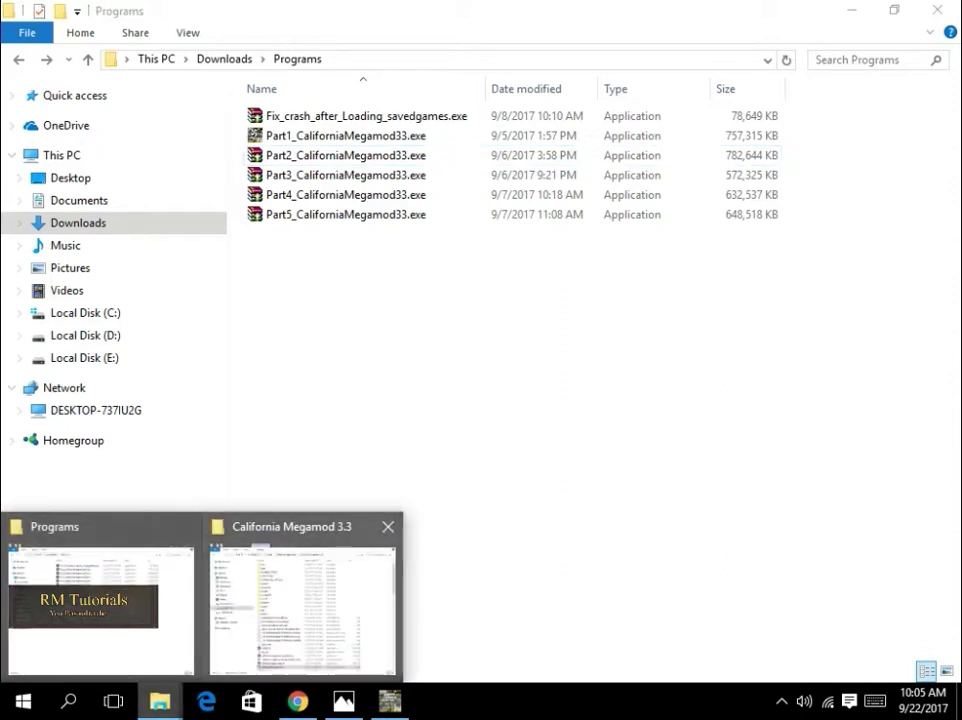
left_click(285, 601)
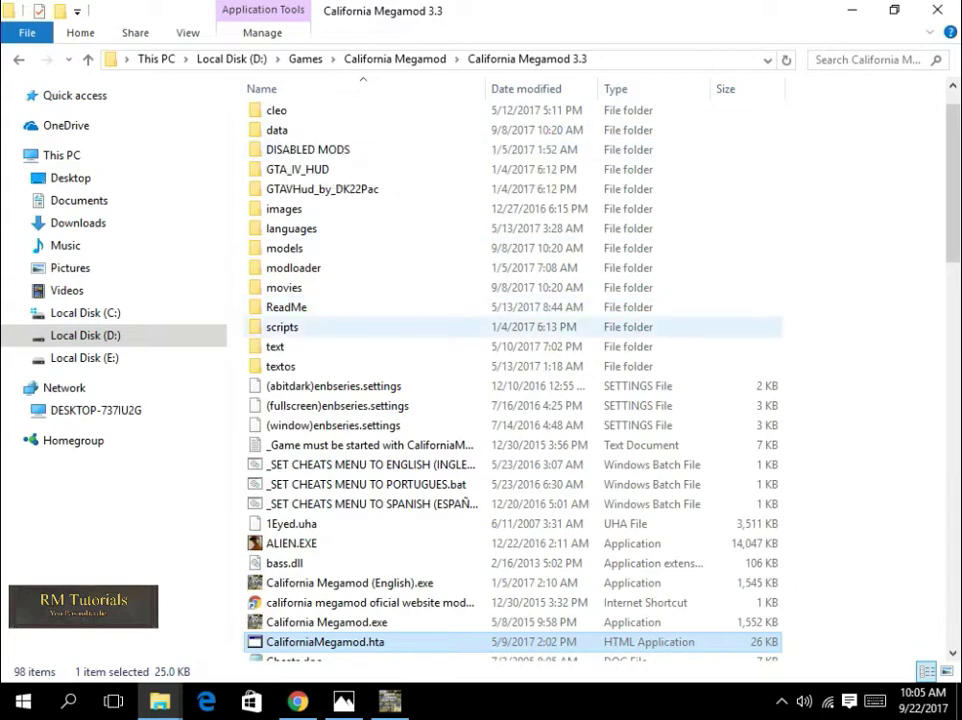
left_click(276, 110)
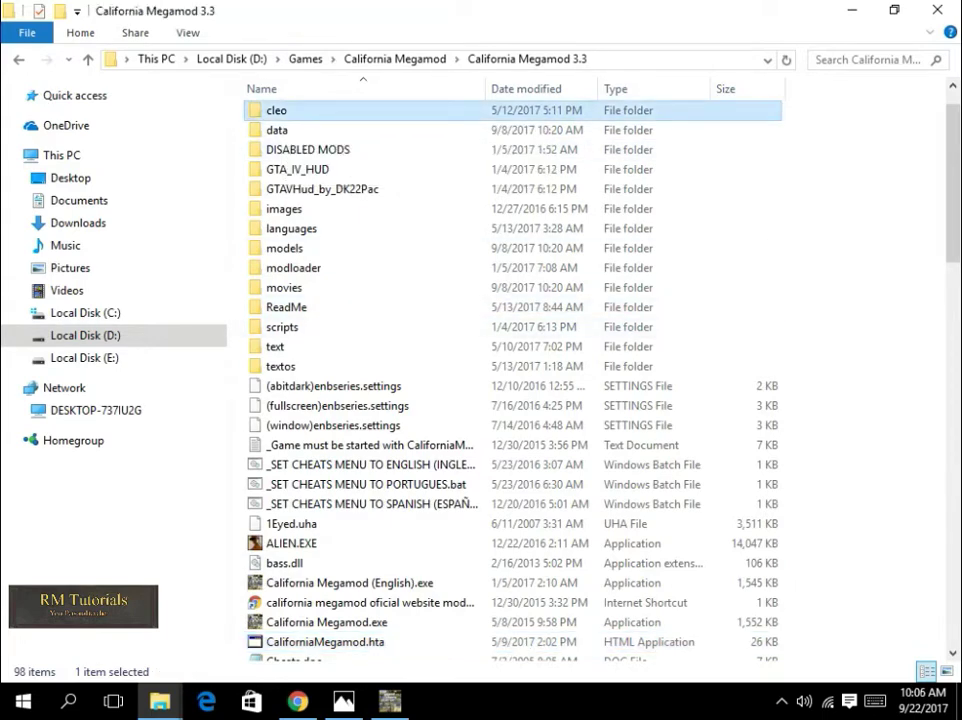
key("shift+Delete")
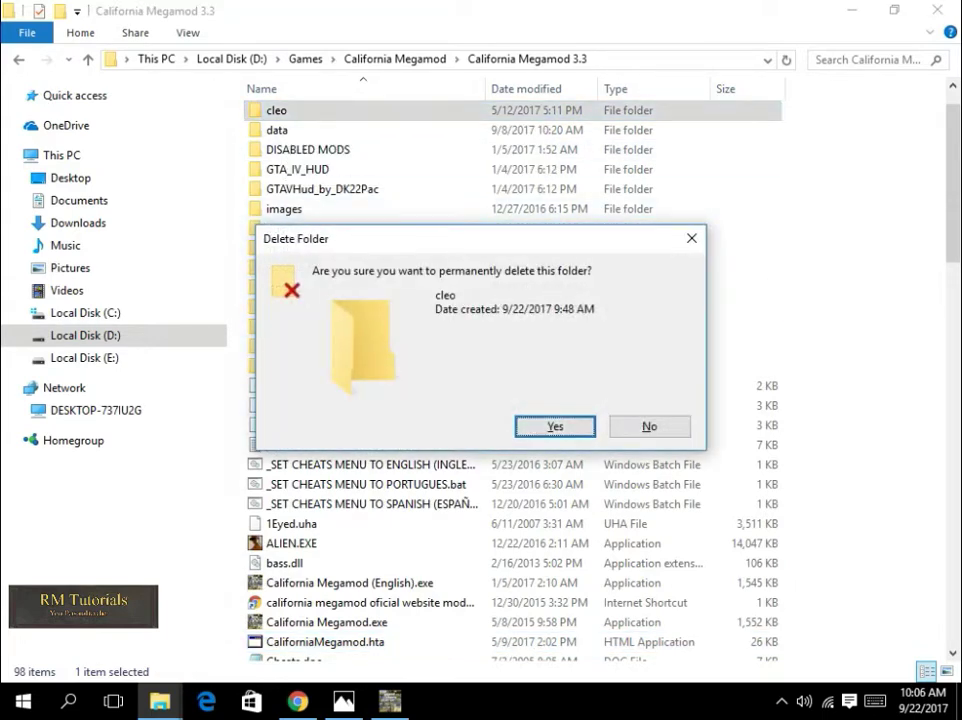
key("Return")
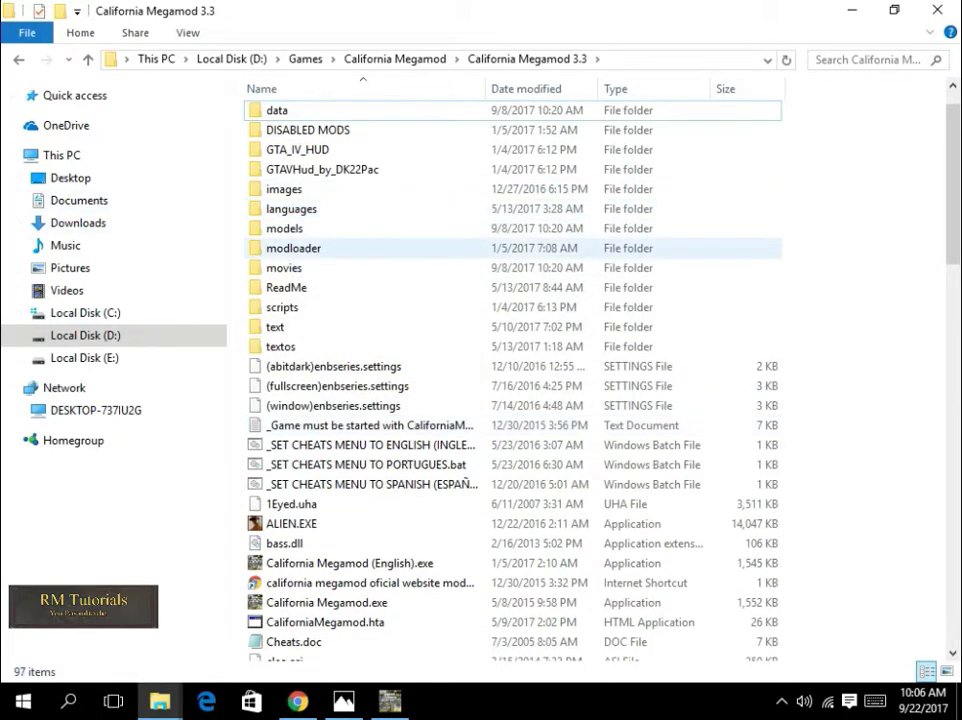
Look inside the cleo folder kept in D:\Games\California Megamod\backup, and return to the California Megamod 3.3 folder.
key("BackSpace")
key("Up")
key("Return")
key("Down")
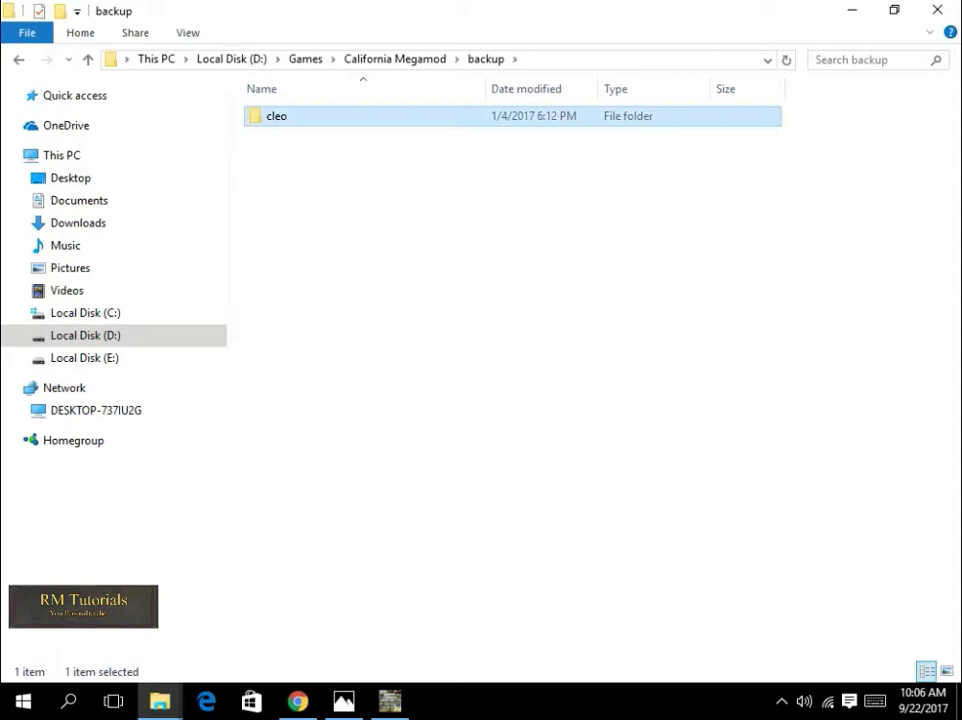
key("Return")
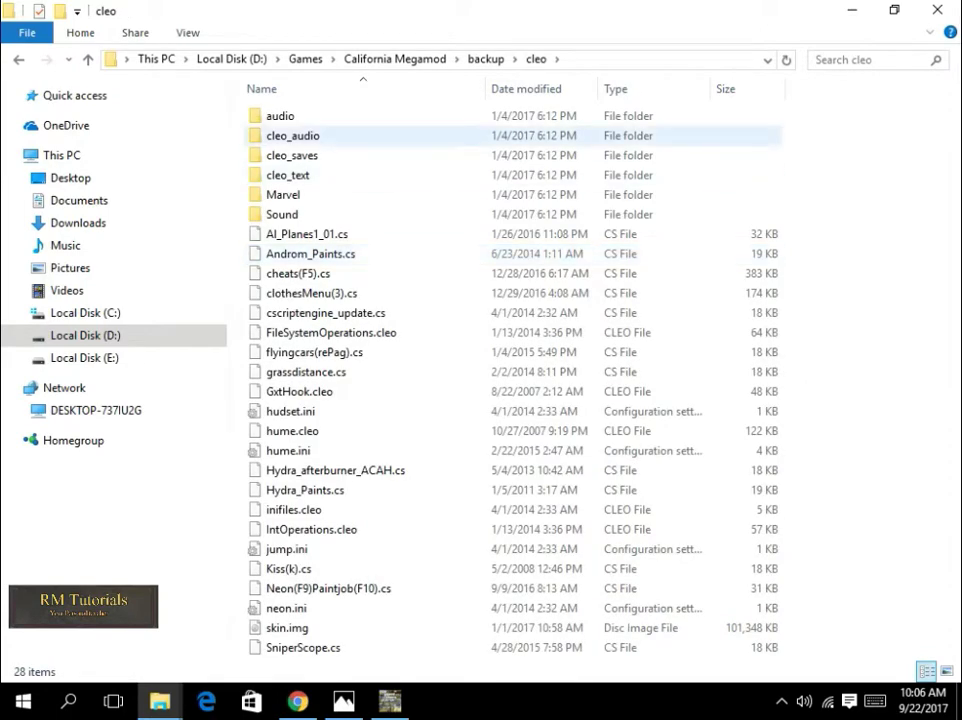
key("alt+Up")
key("Return")
key("alt+Up")
key("alt+Up")
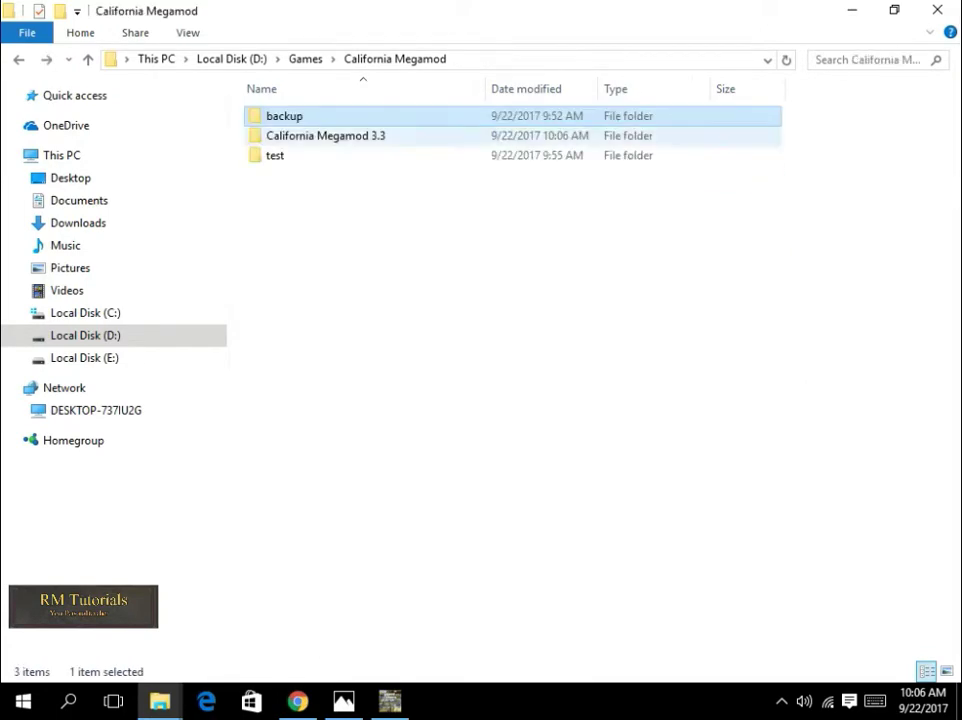
key("Down")
key("Return")
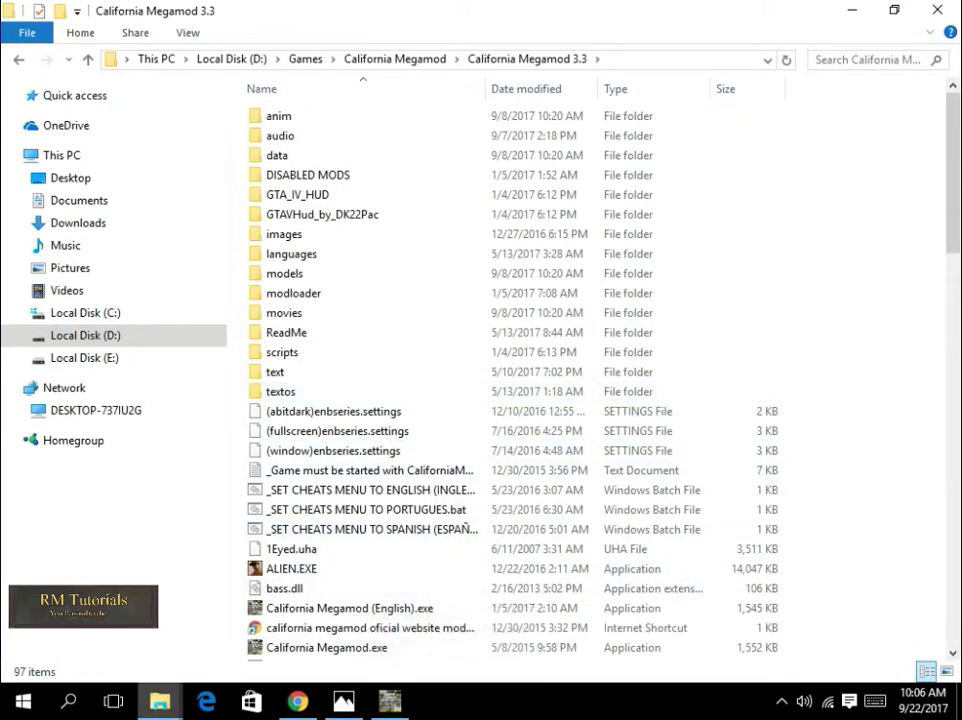
Run Fix_crash_after_Loading_savedgames.exe from Downloads\Programs, accept its notice and start extracting the saved-games fix.
left_click(160, 702)
left_click(97, 595)
left_click(366, 116)
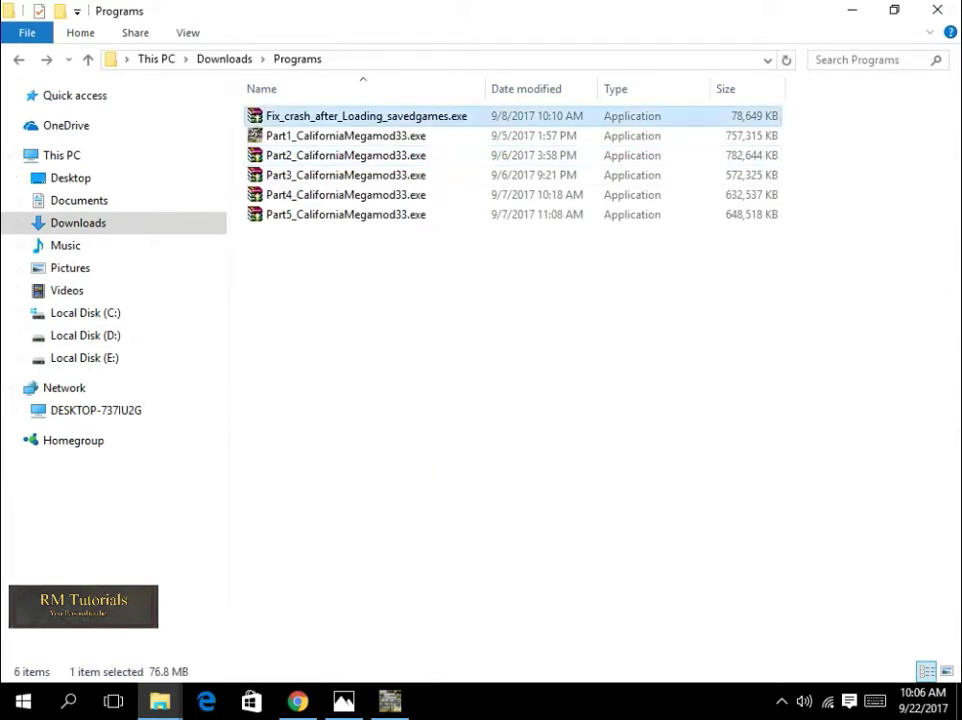
key("Return")
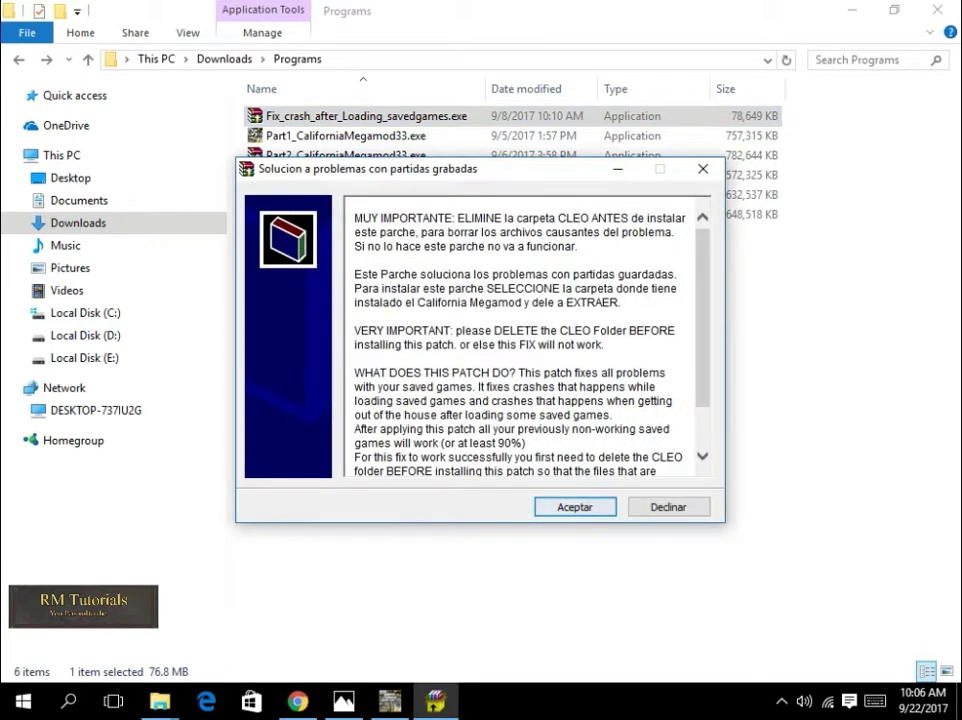
key("Return")
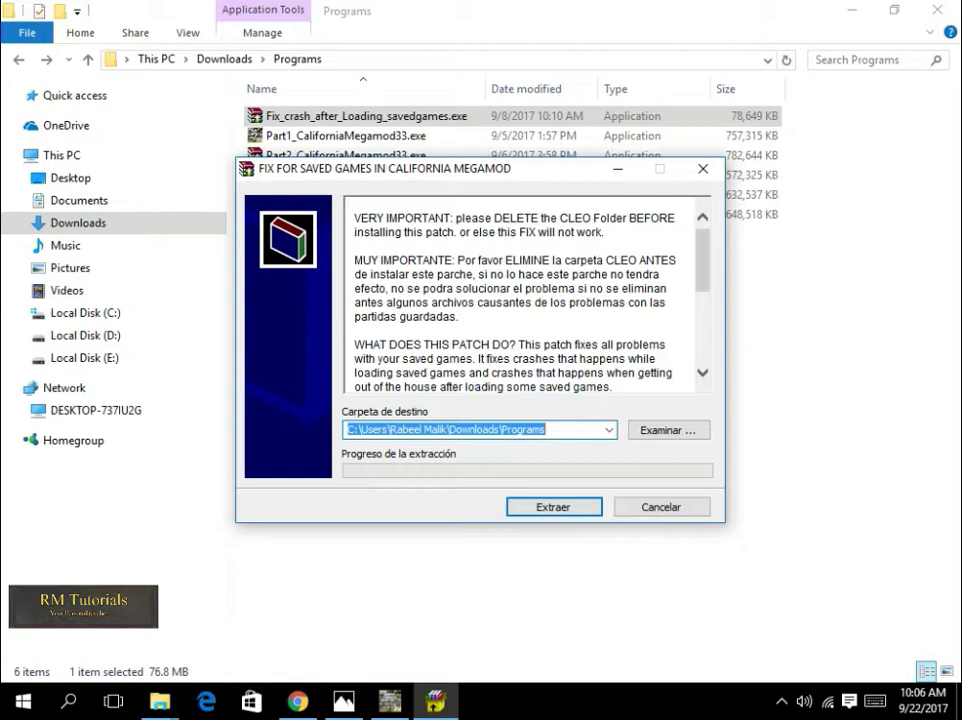
key("Return")
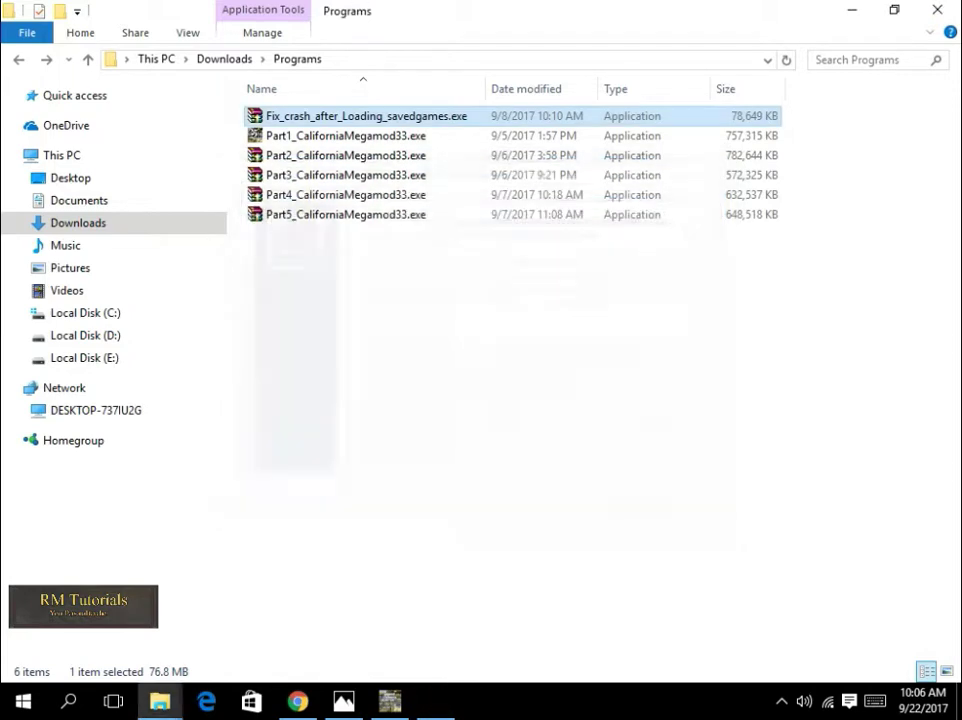